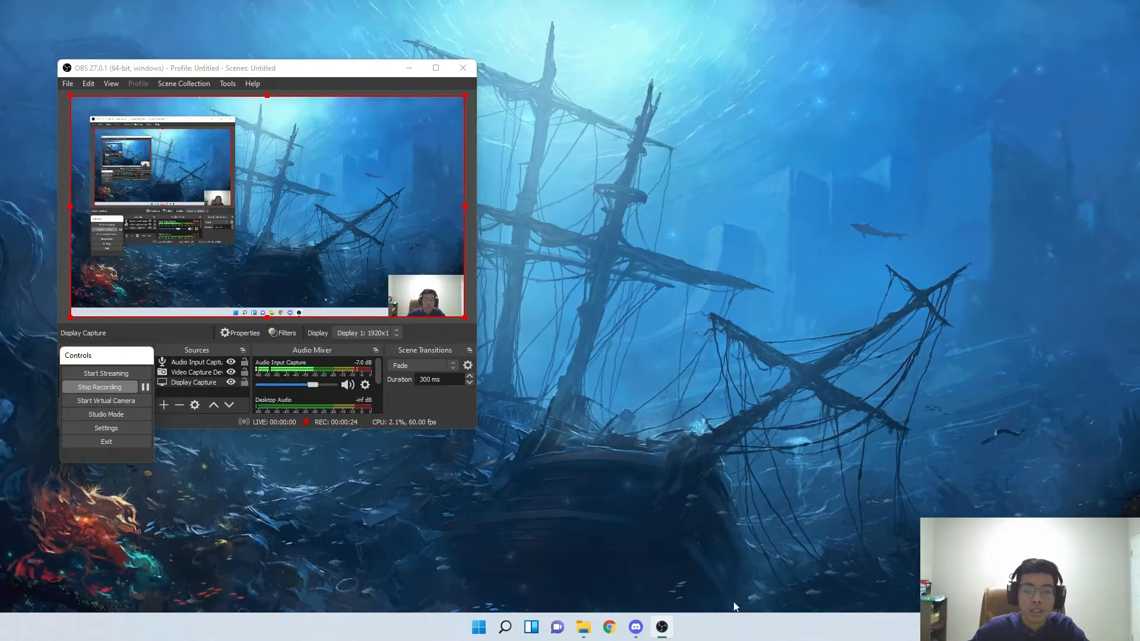
- Open Google Chrome with the Person 1 profile and go to the my.its.ac.id dashboard
click(610, 628)
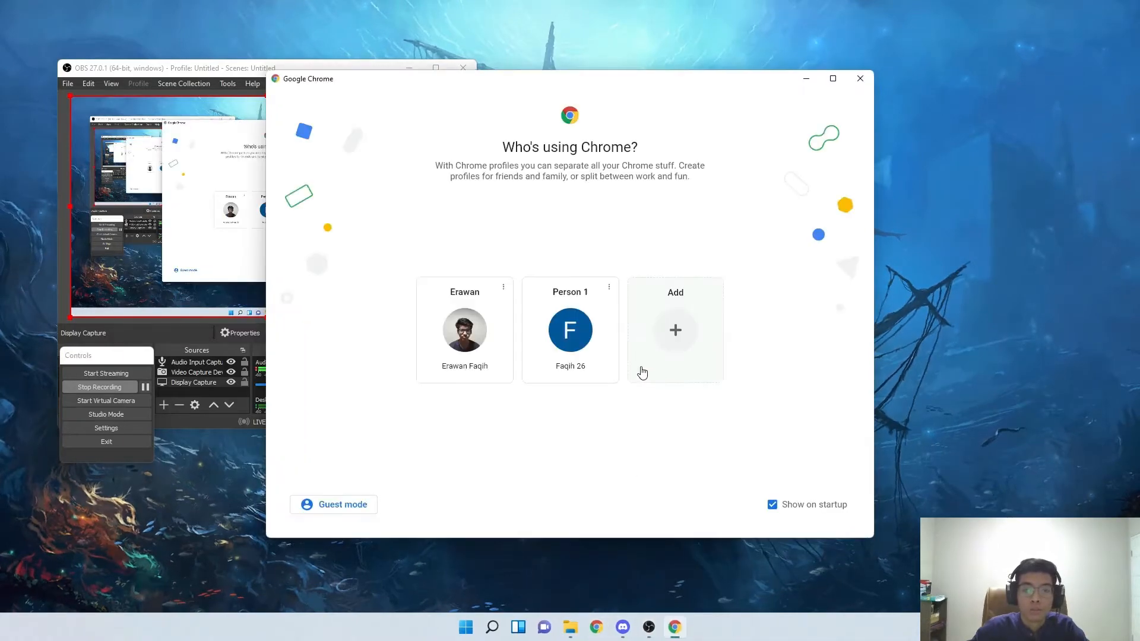
click(587, 356)
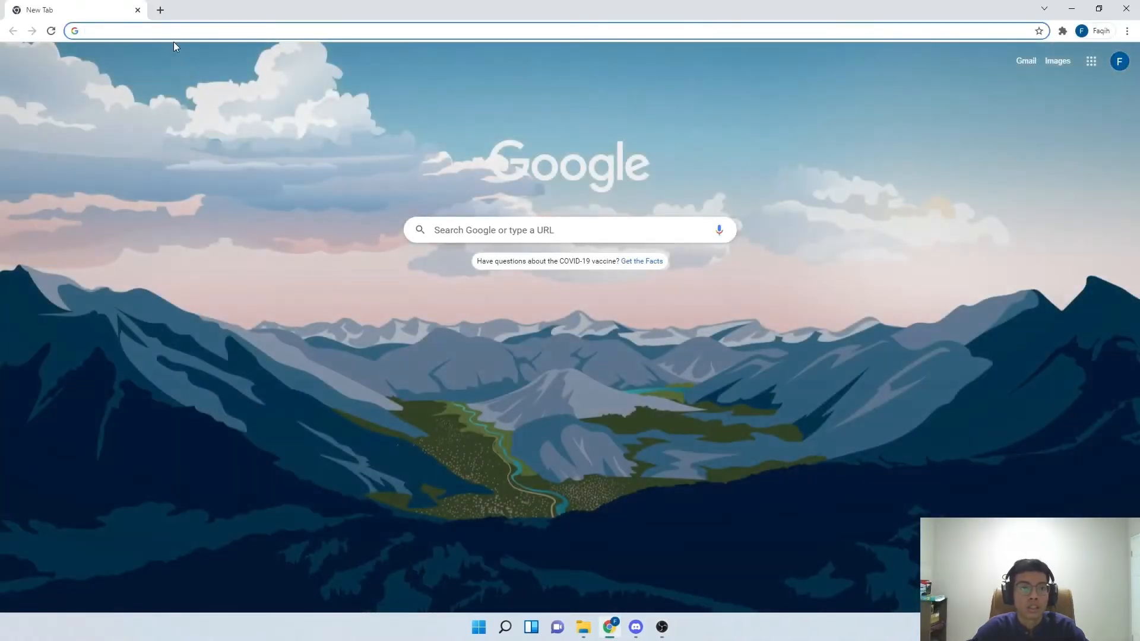
click(170, 30)
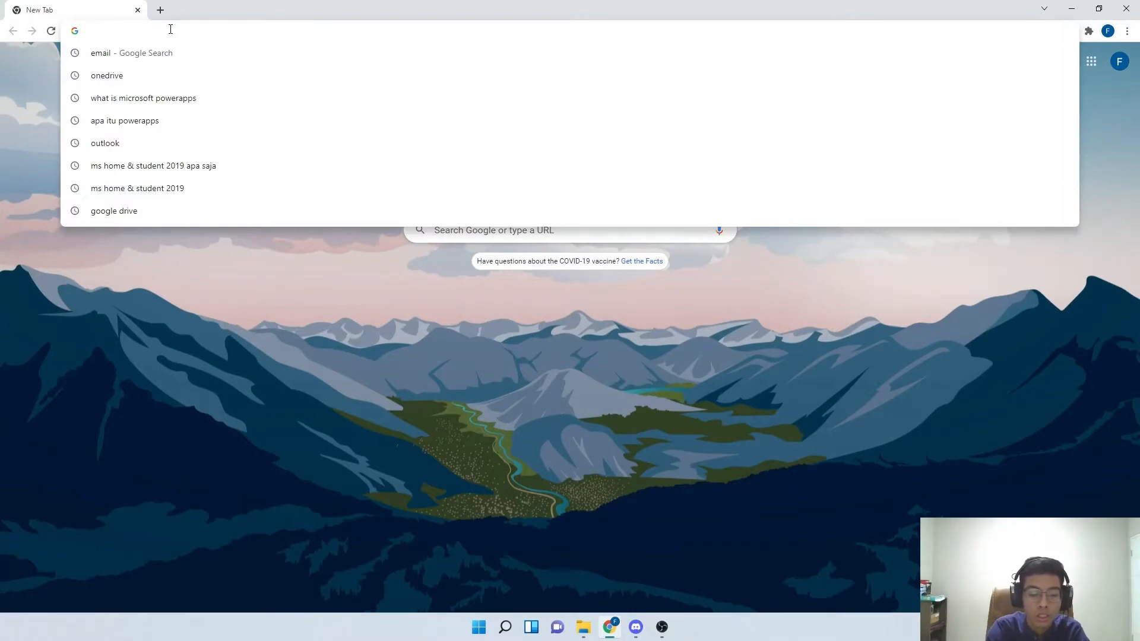
text(my)
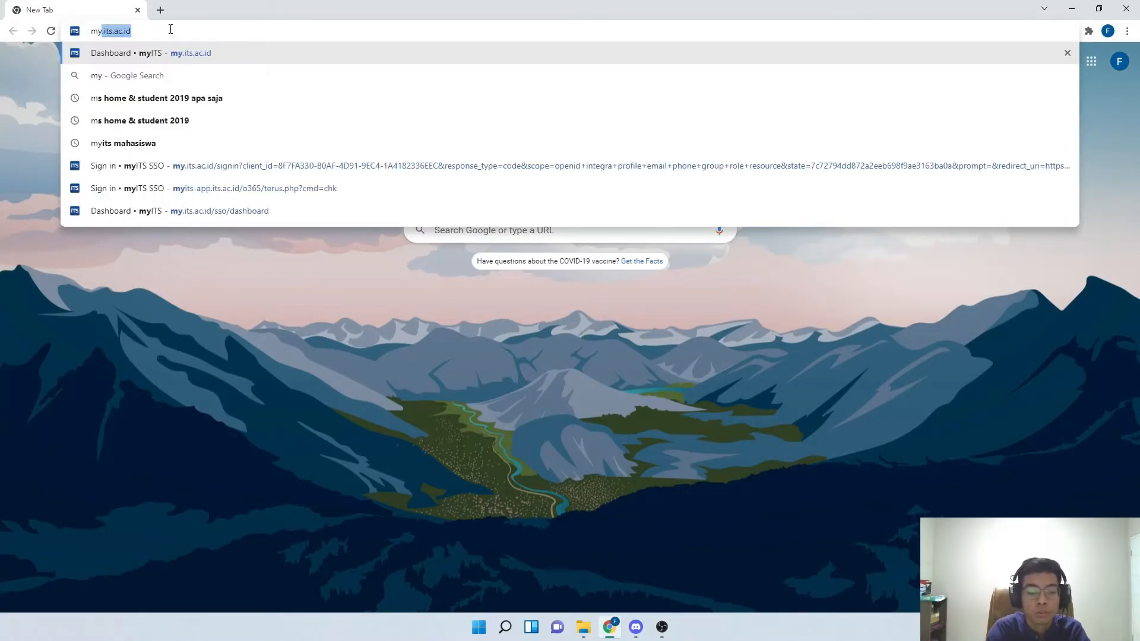
key(Return)
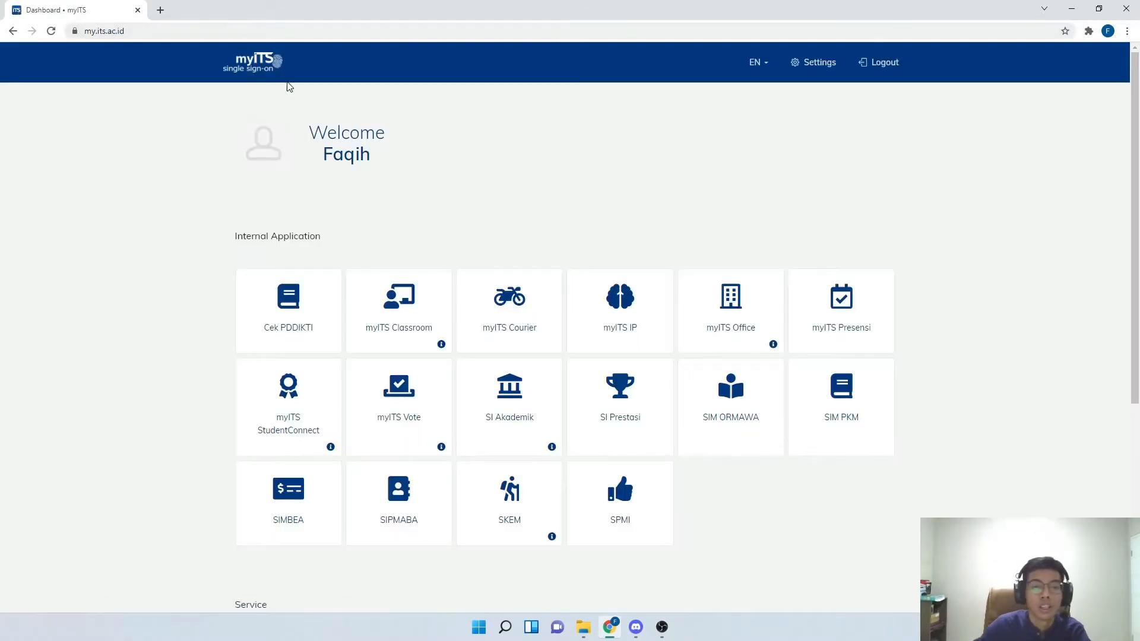
- Open Portal Office 365 from the Service section, choosing to stay signed in, and launch the SharePoint app
scroll(547, 298, down, 5)
scroll(542, 491, down, 1)
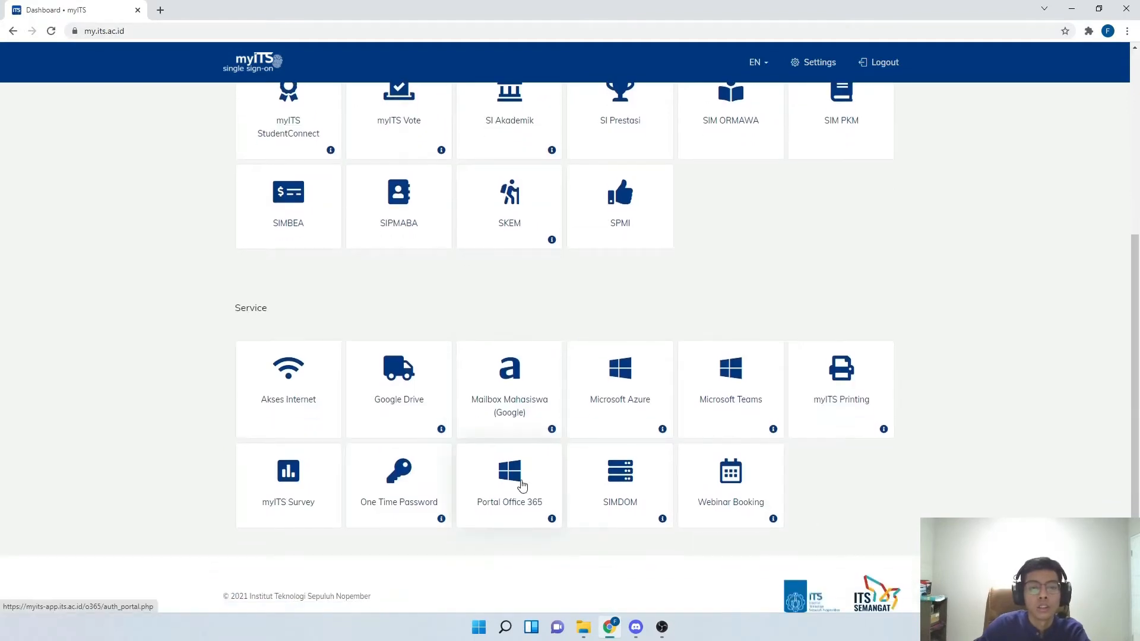
scroll(507, 440, down, 1)
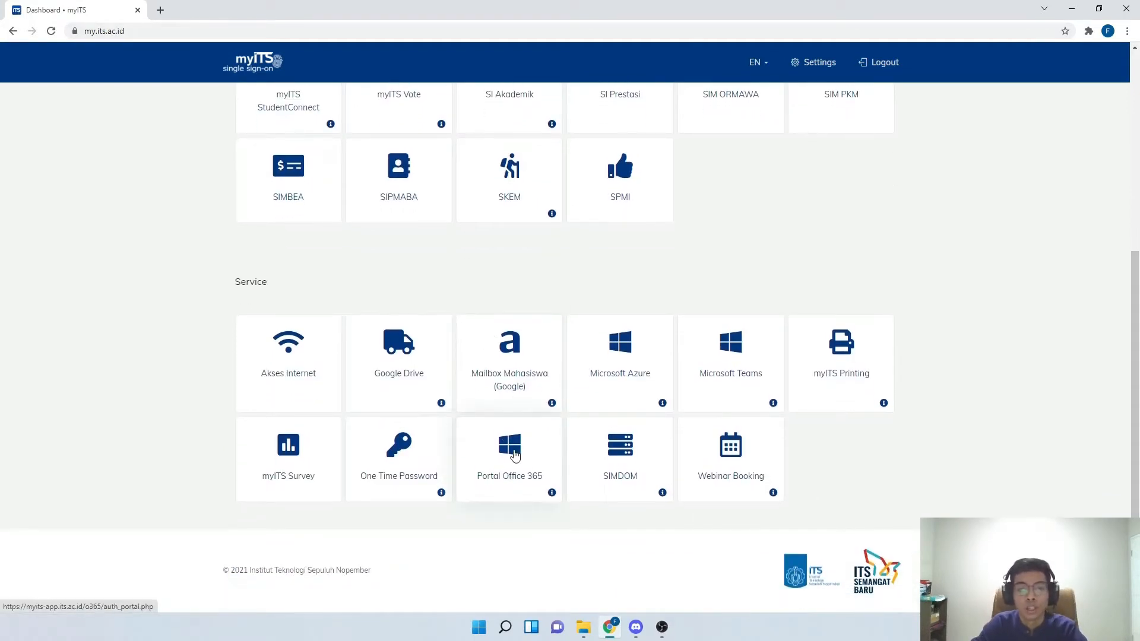
click(514, 455)
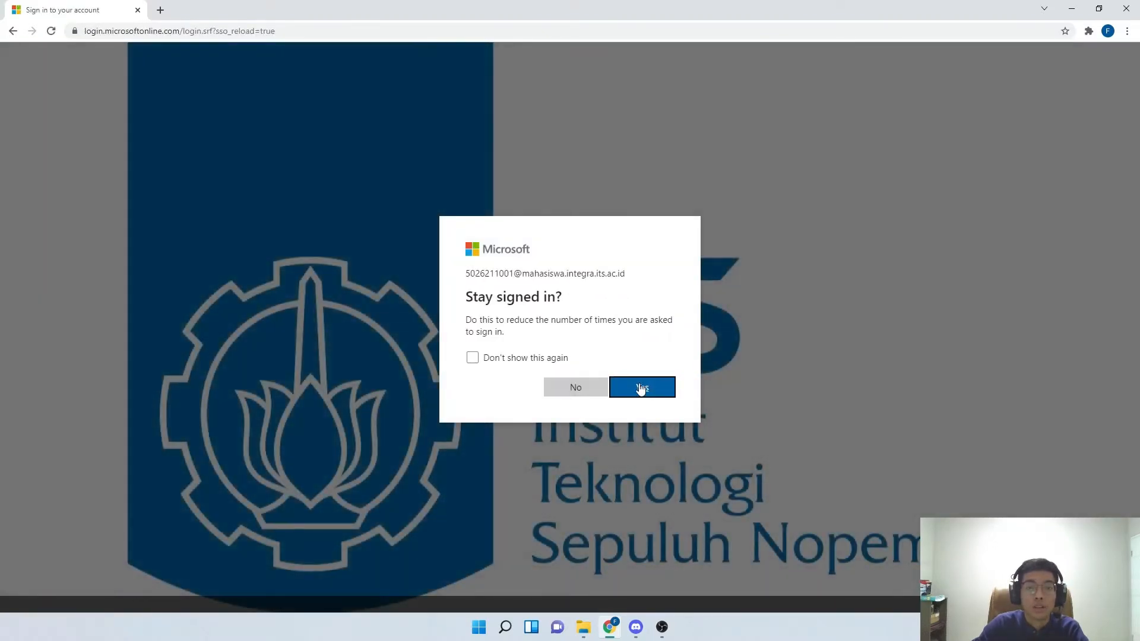
click(641, 387)
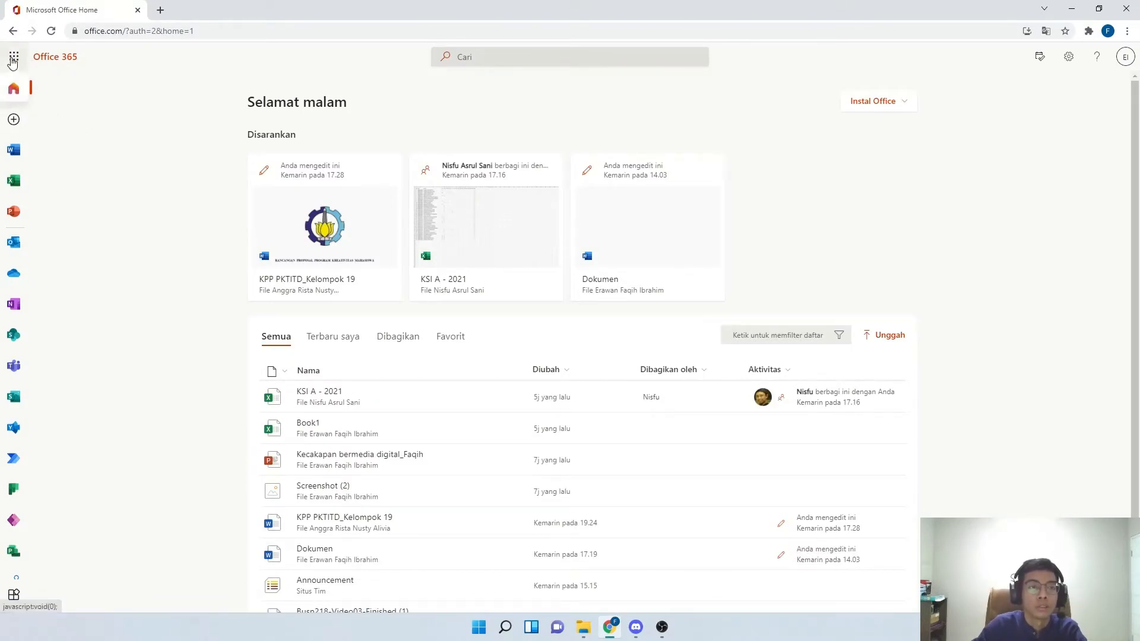
click(14, 57)
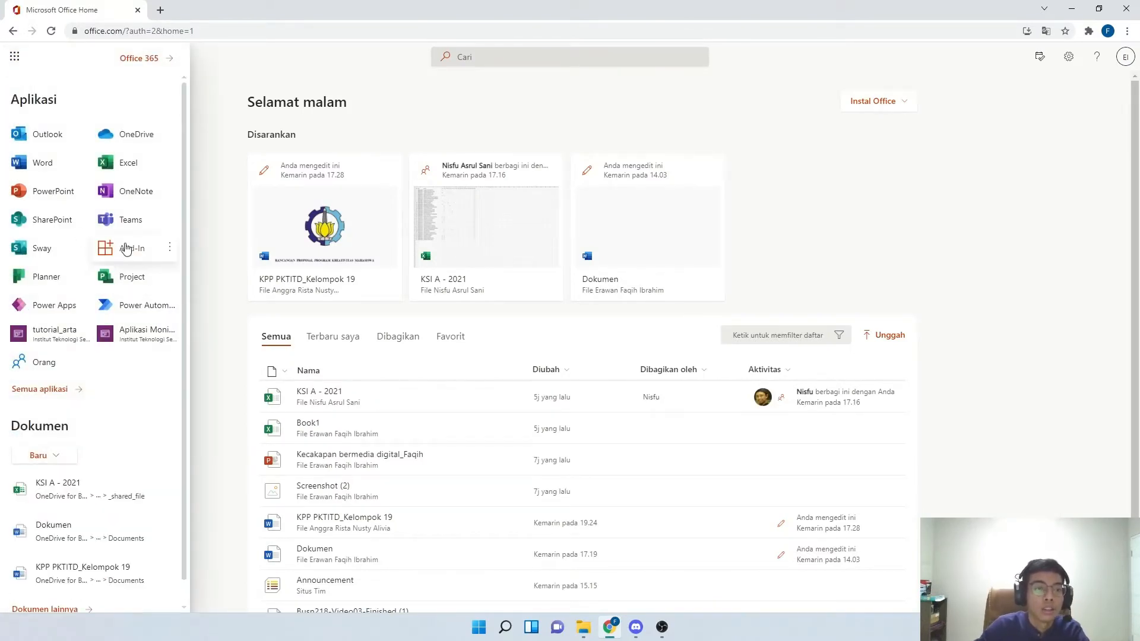
click(47, 228)
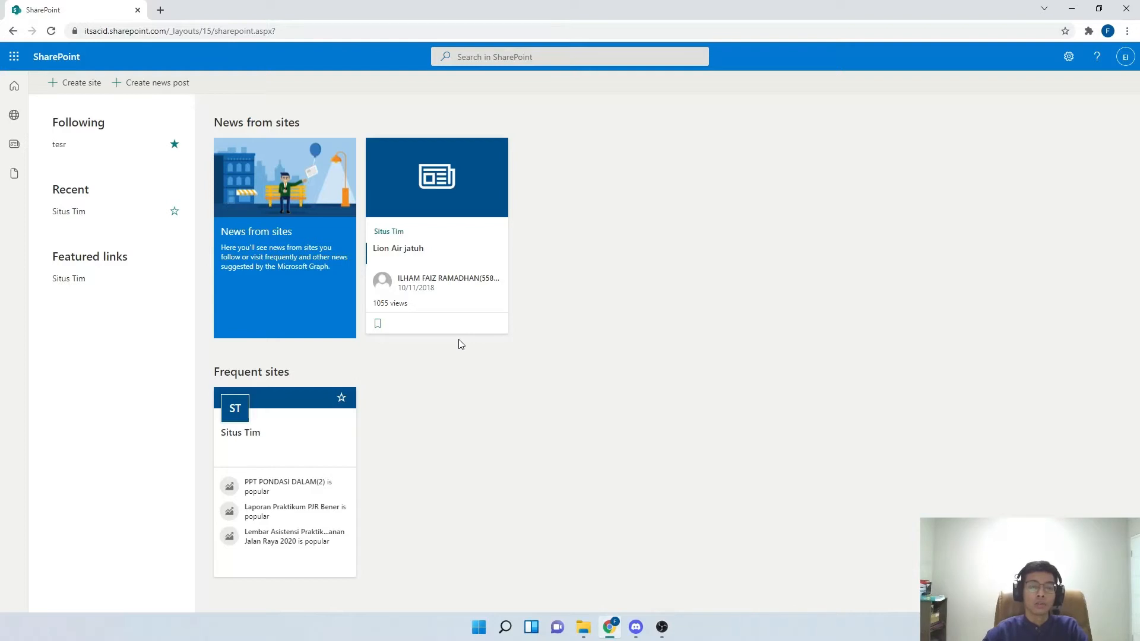
click(81, 87)
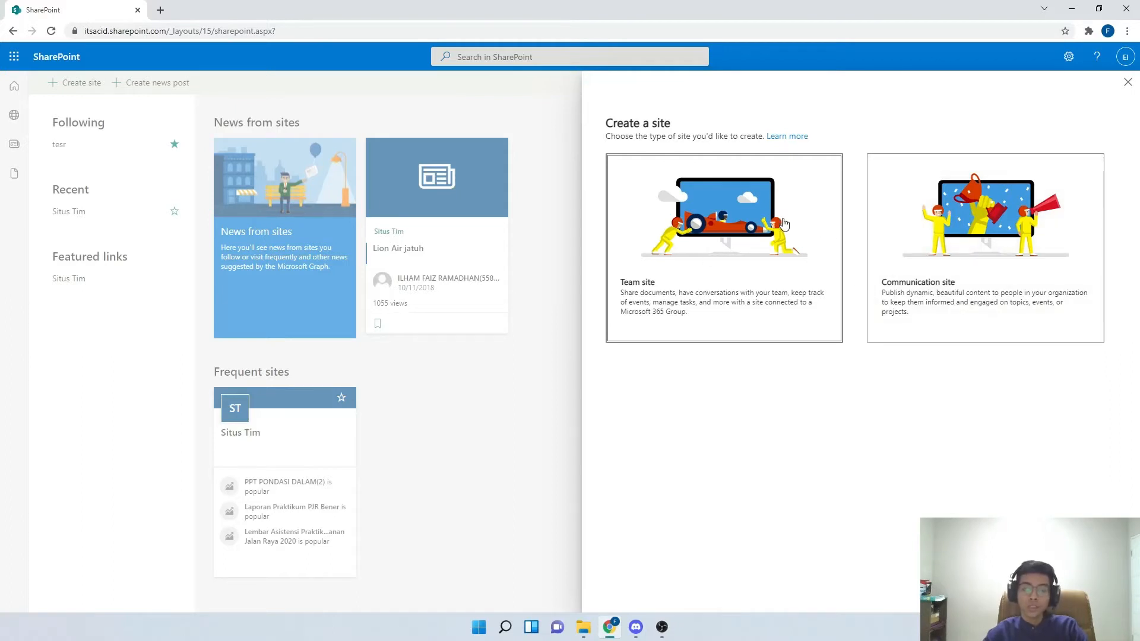
click(918, 311)
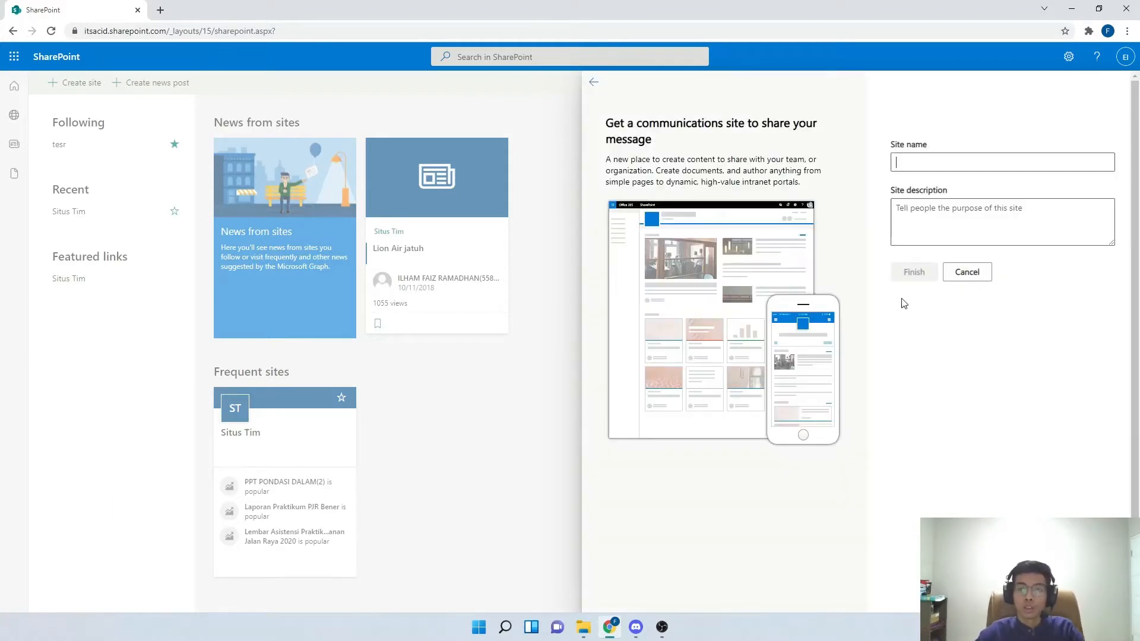
click(955, 277)
click(587, 360)
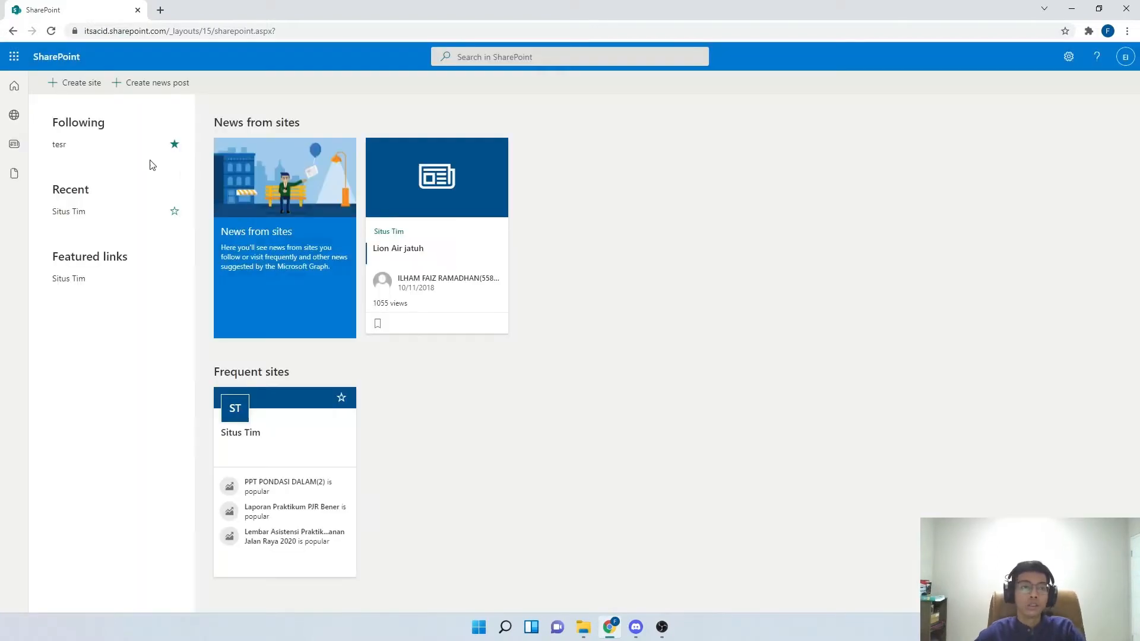
- Start creating a SharePoint team site and name it "Kelopok 1 KSI A"
click(73, 88)
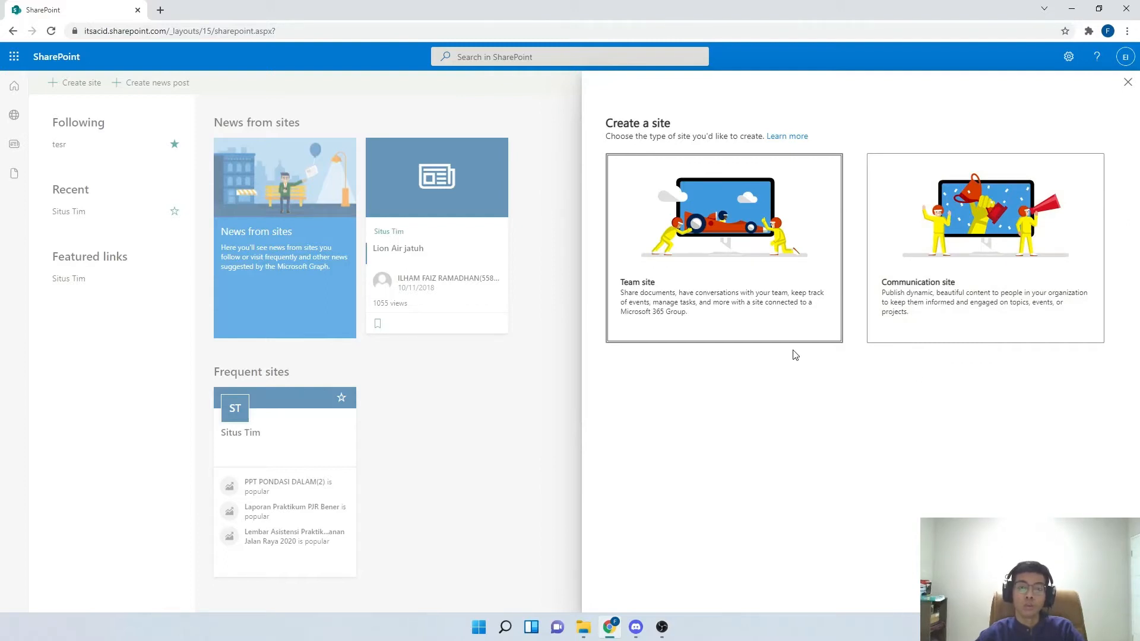
click(777, 266)
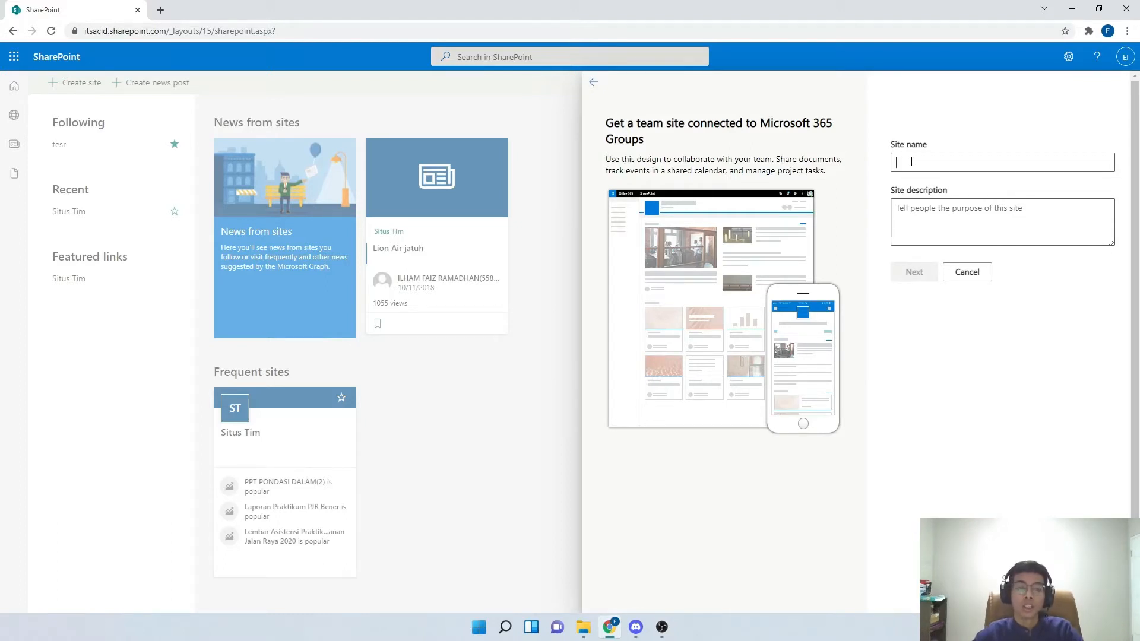
key(Caps_Lock)
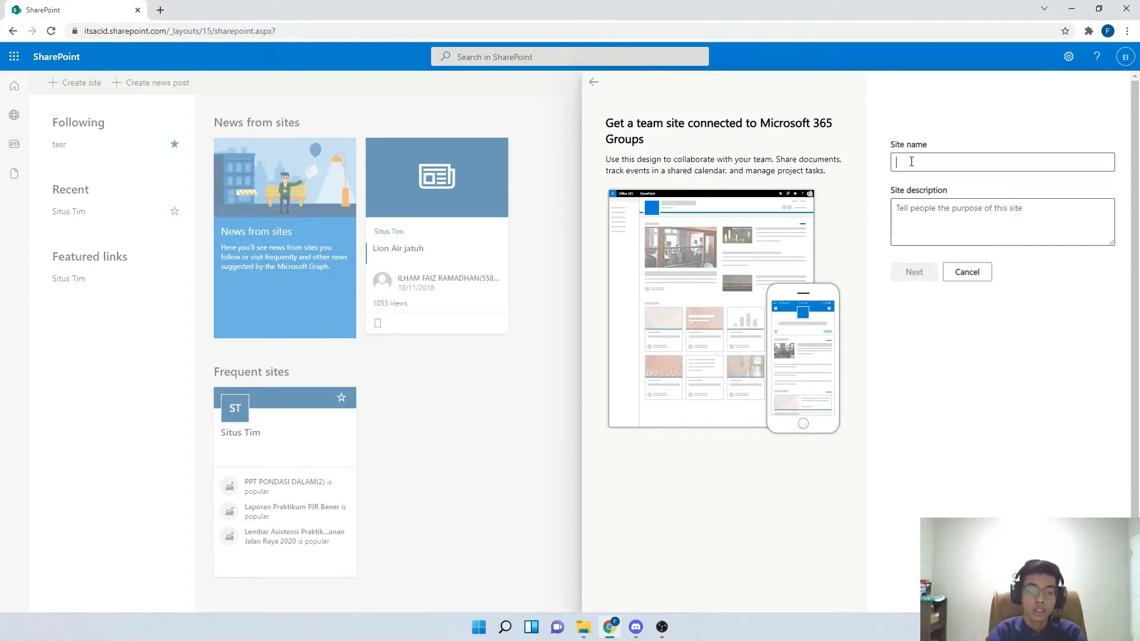
text(K)
key(Caps_Lock)
text(elopok 1)
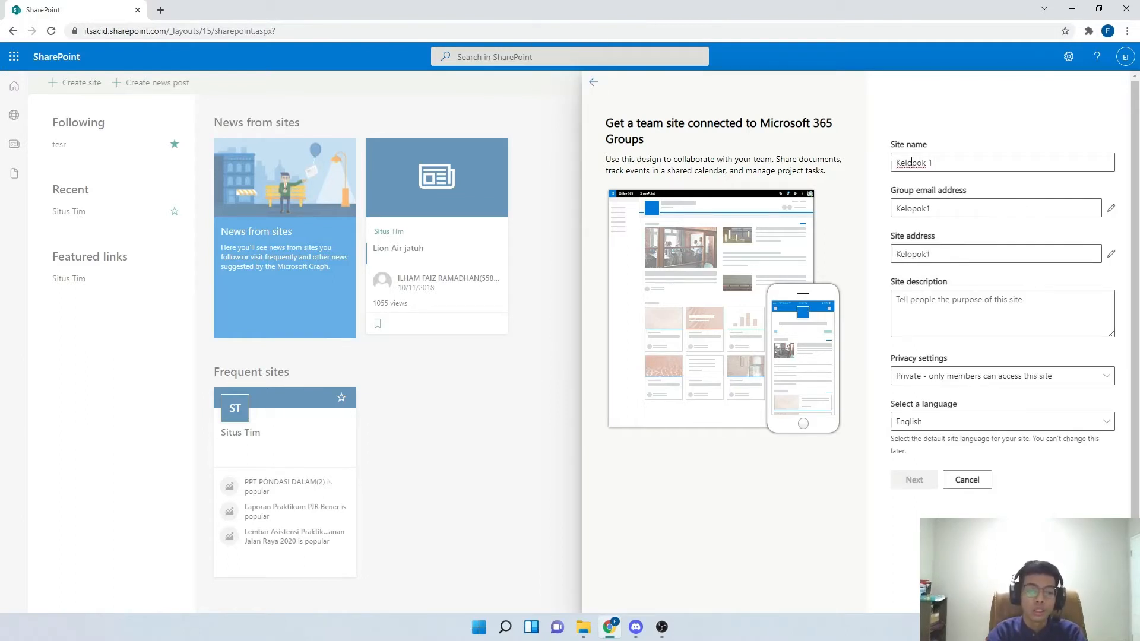
key(Caps_Lock)
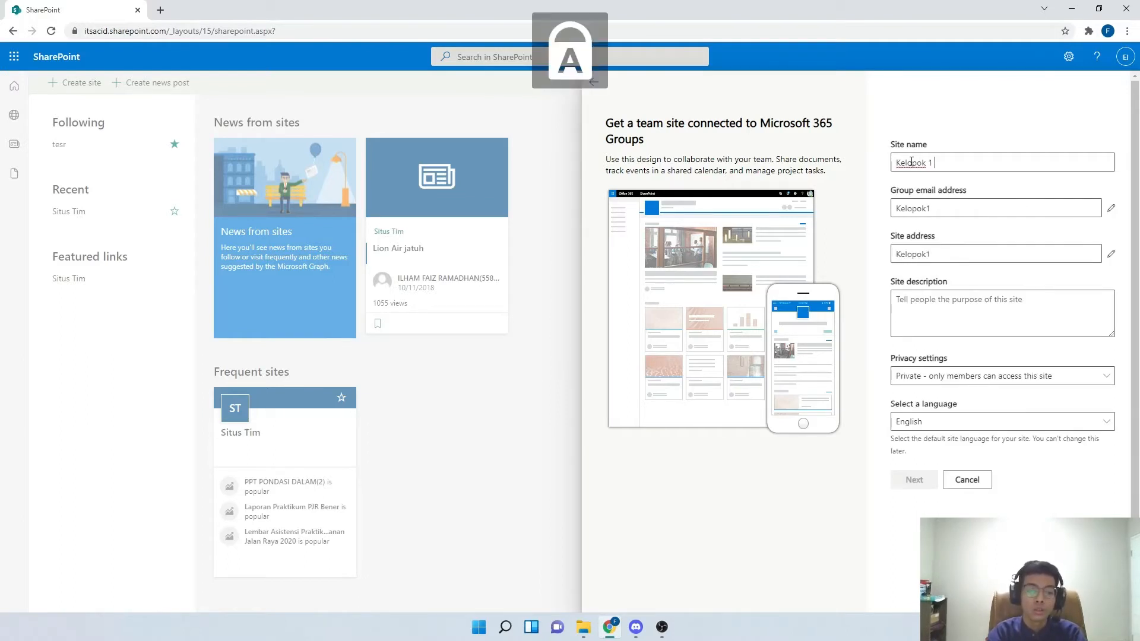
text(KSI)
key(Caps_Lock)
key(Caps_Lock)
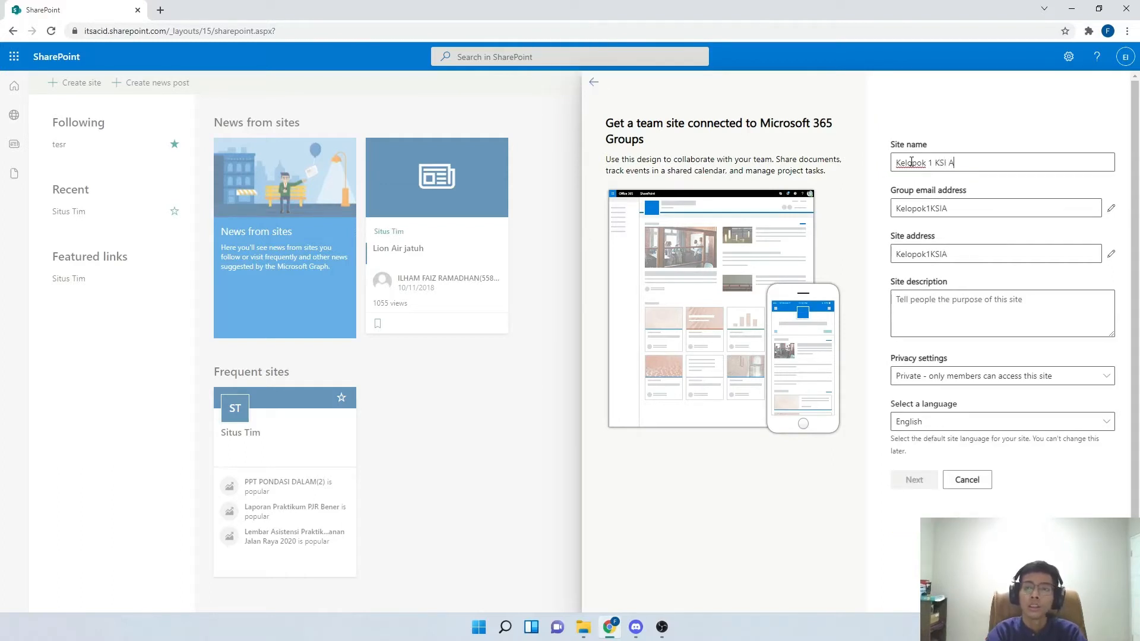
text(A)
key(Caps_Lock)
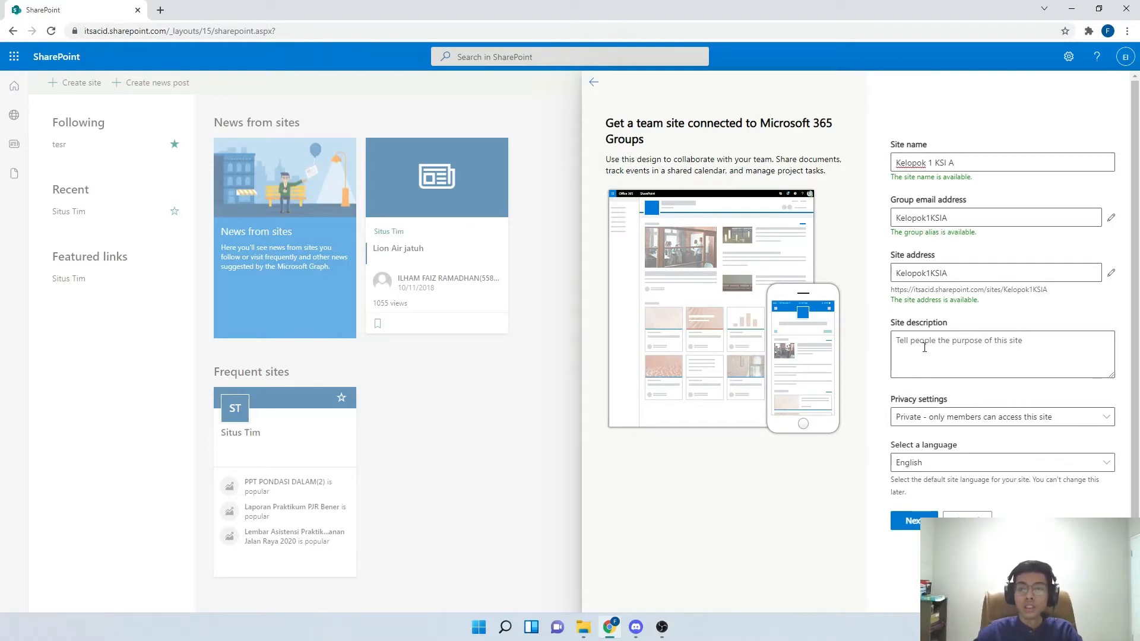
- Set the site description to "Situs ini digunakan untuk memberikan informasi seputar mata kuliah konsep sistem informasi." and the privacy to Private (only members)
click(965, 346)
key(Caps_Lock)
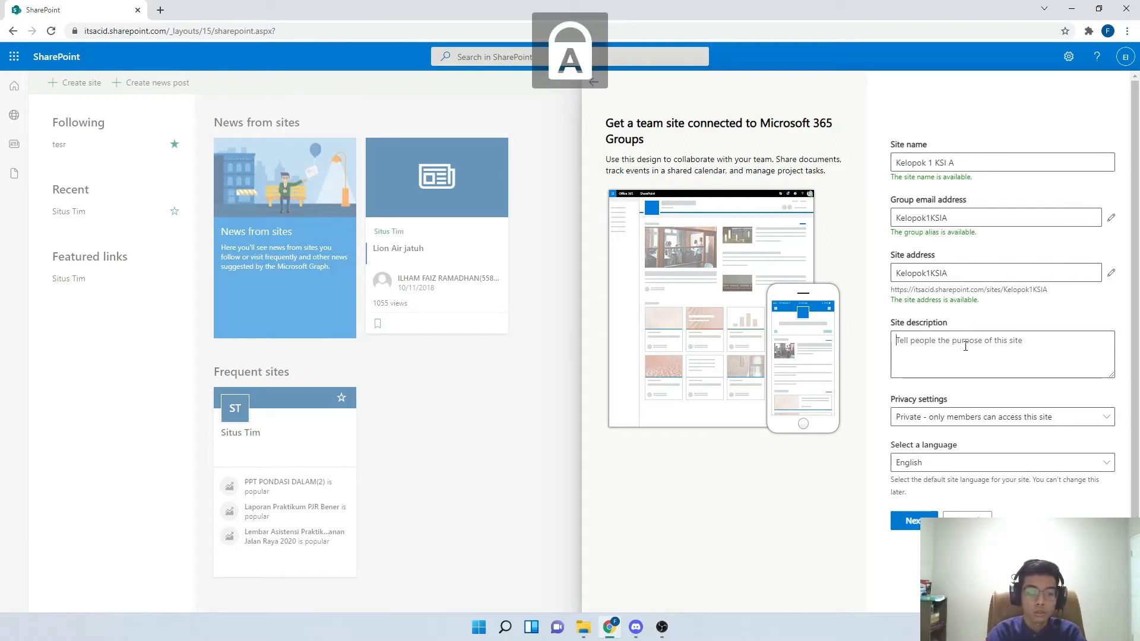
text(S)
key(Caps_Lock)
text(it)
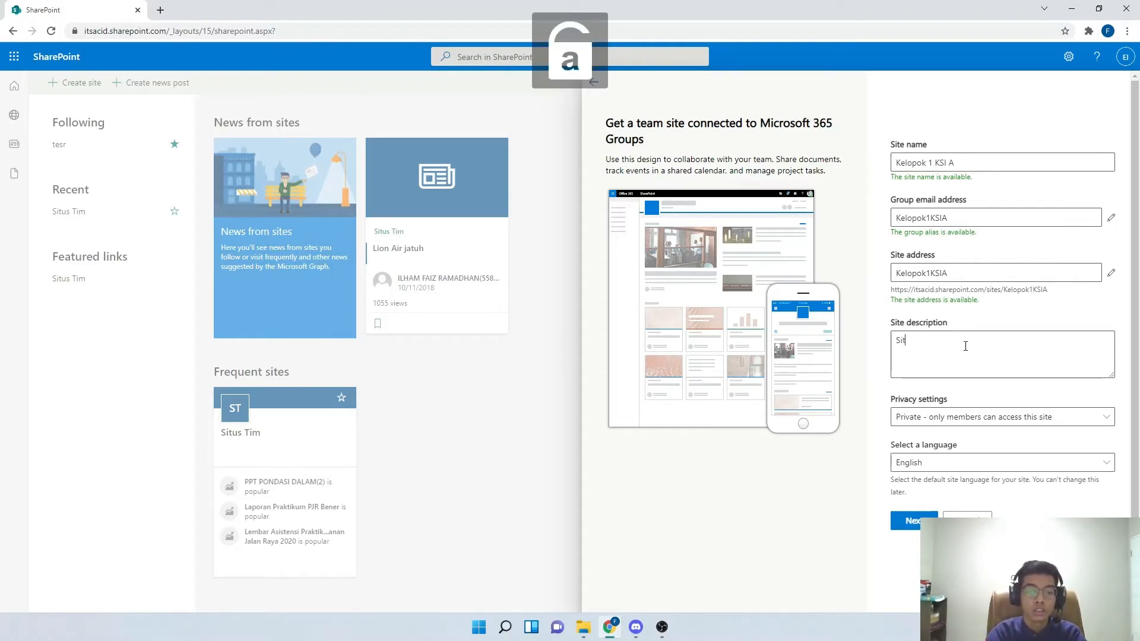
text(us ini )
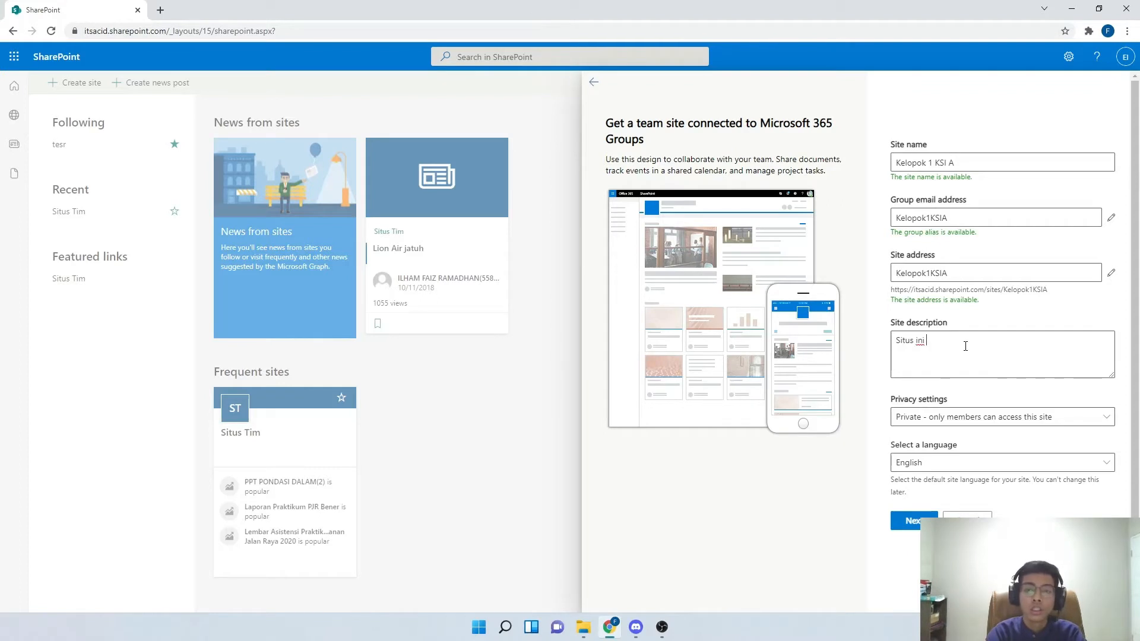
text(digunakan)
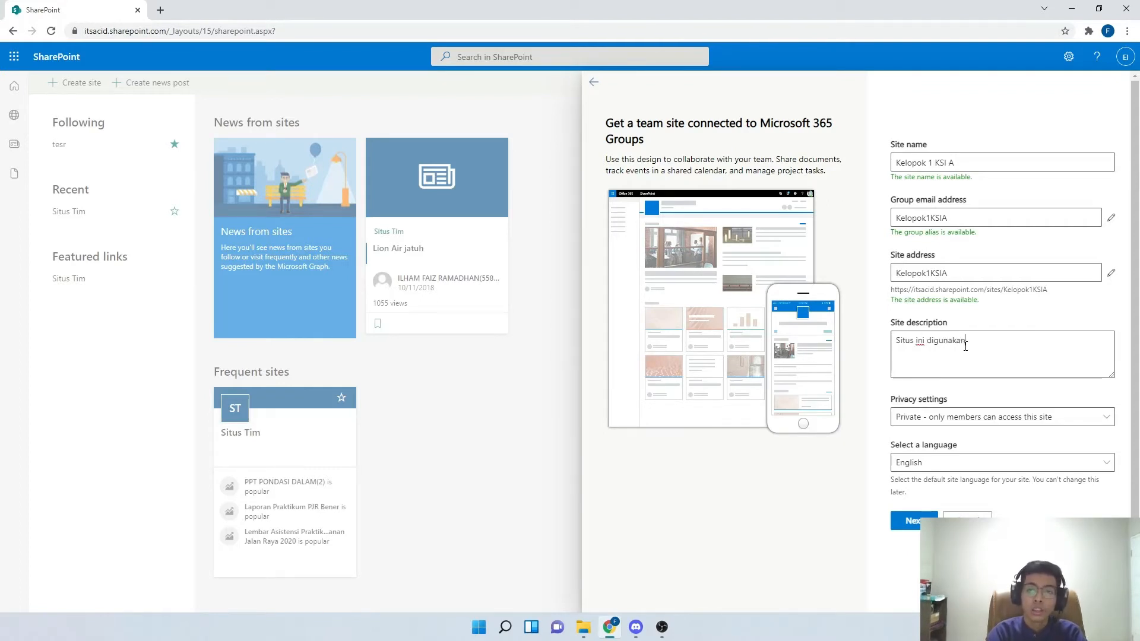
text( untuk)
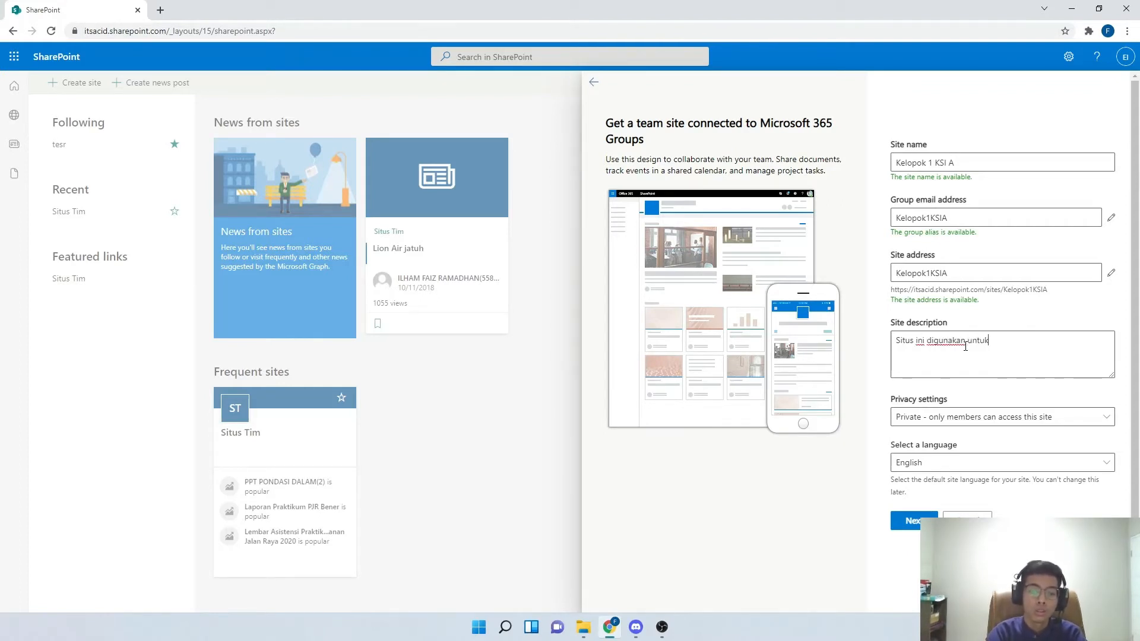
text( membe)
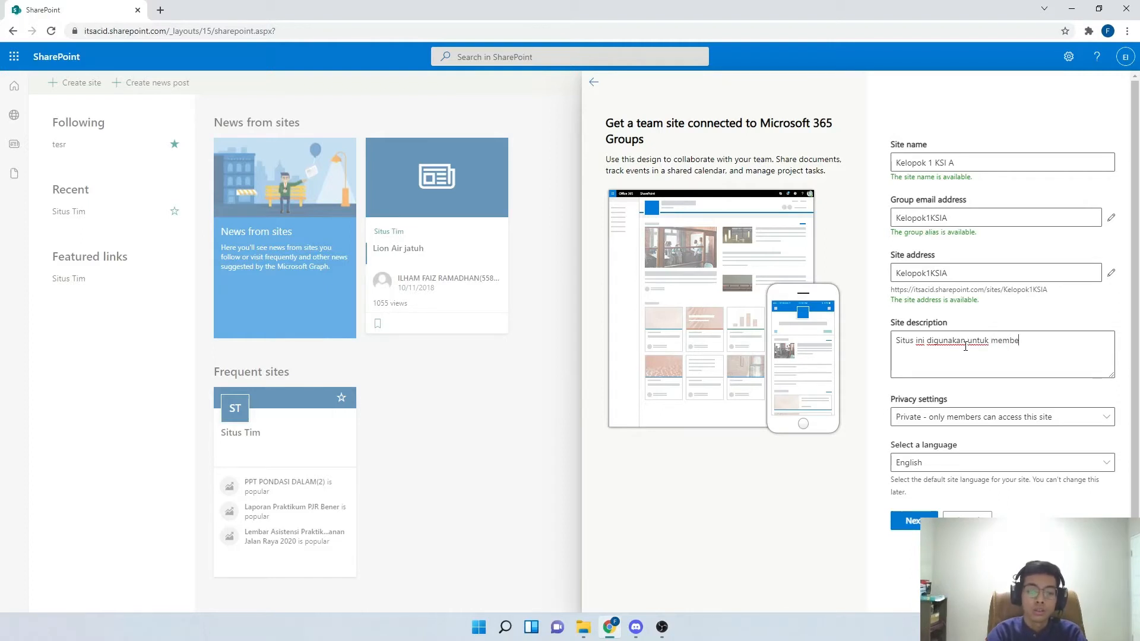
text(rikan informasi sepu)
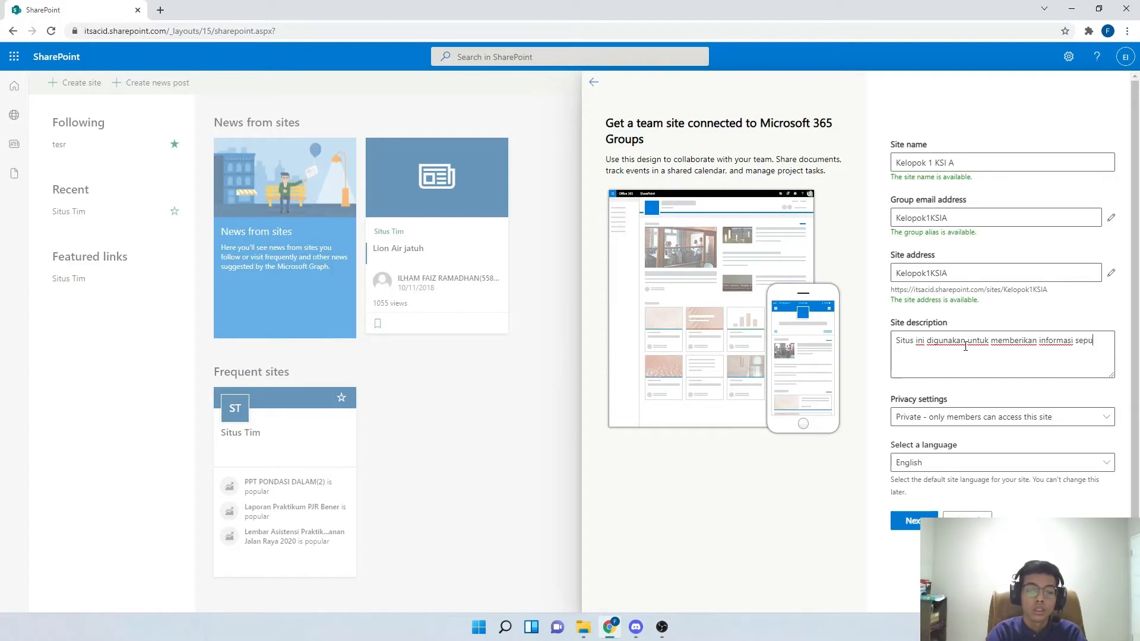
text(tar mata ku)
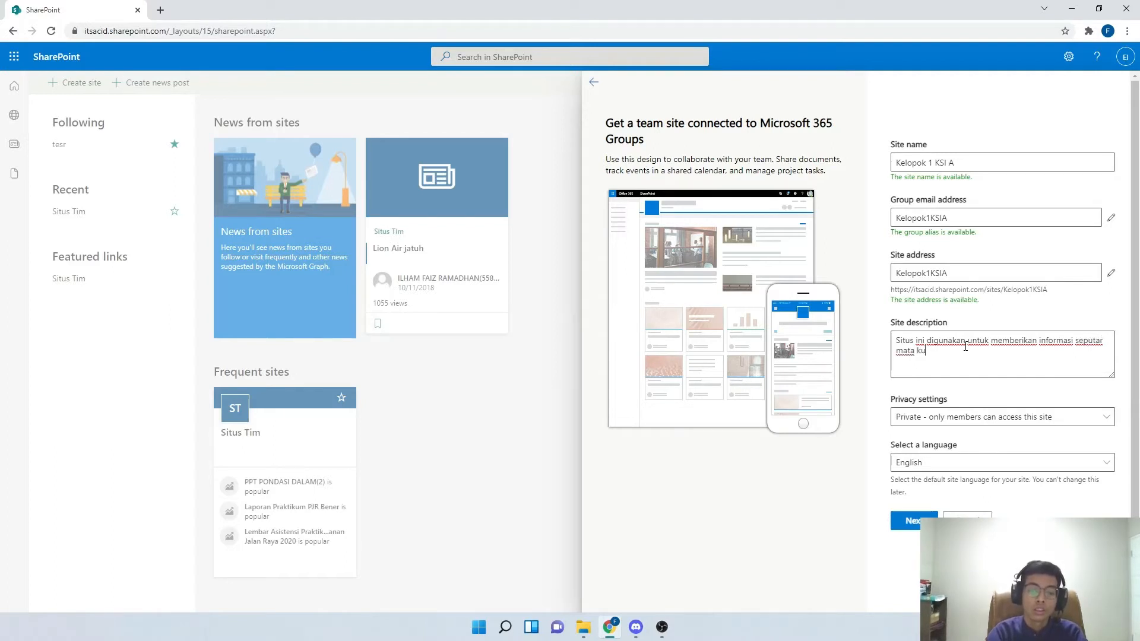
key(BackSpace)
key(BackSpace)
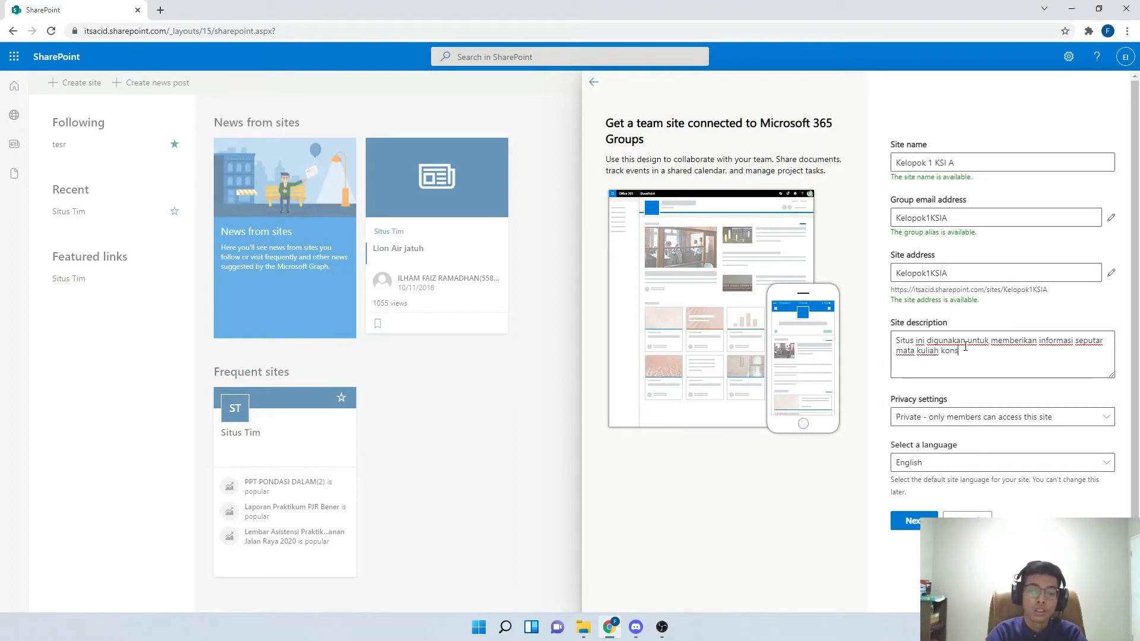
text(ep sistem)
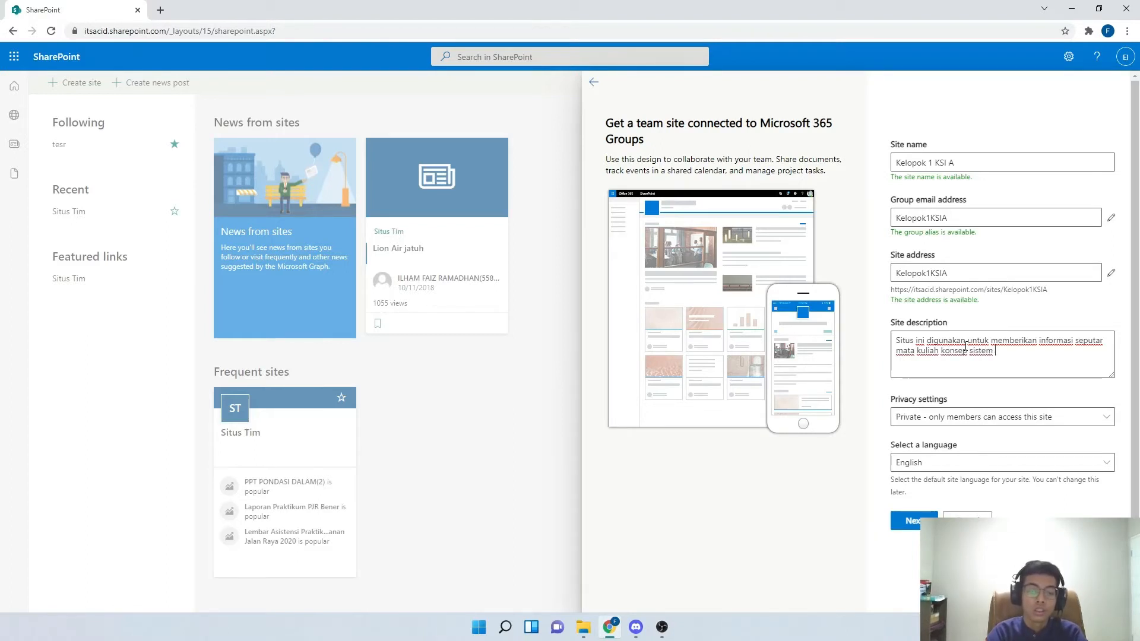
text( informasi)
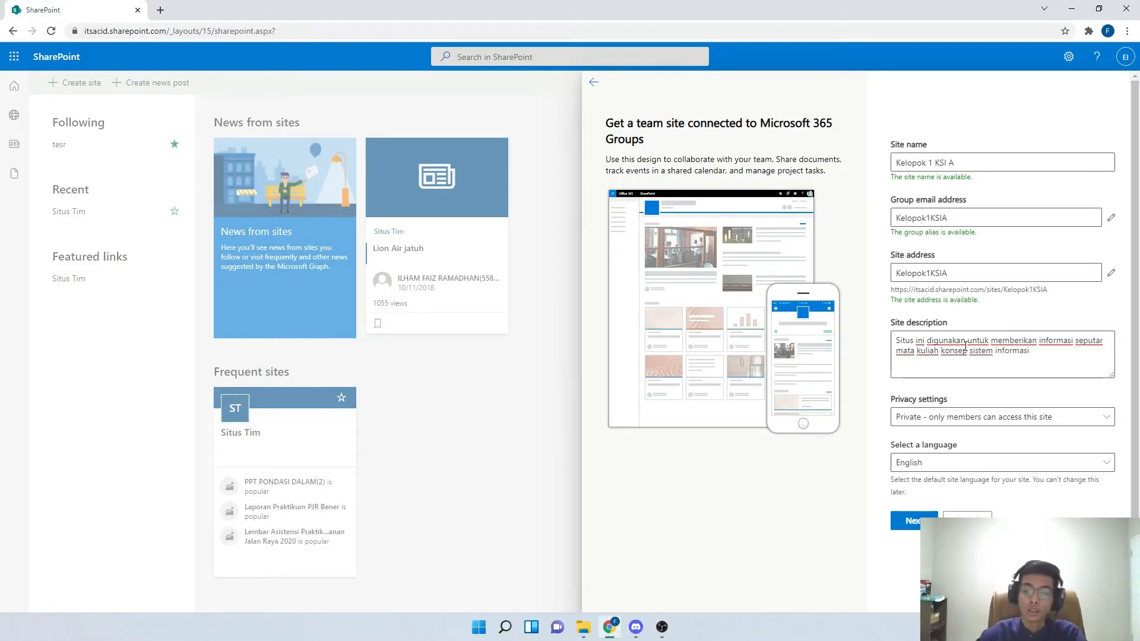
text(.)
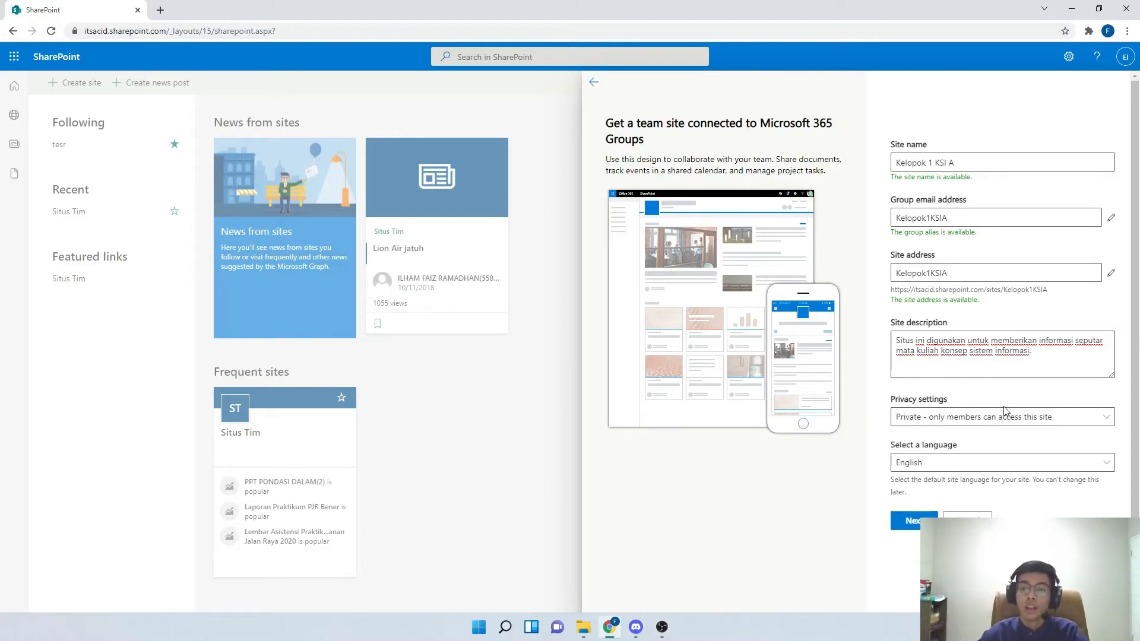
click(944, 415)
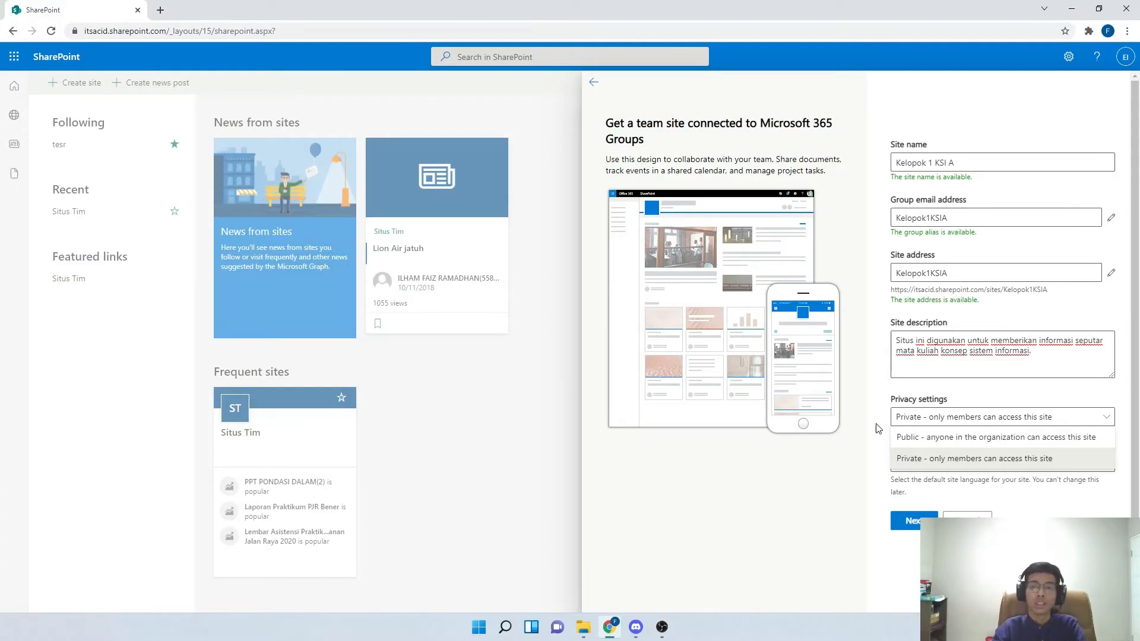
click(928, 464)
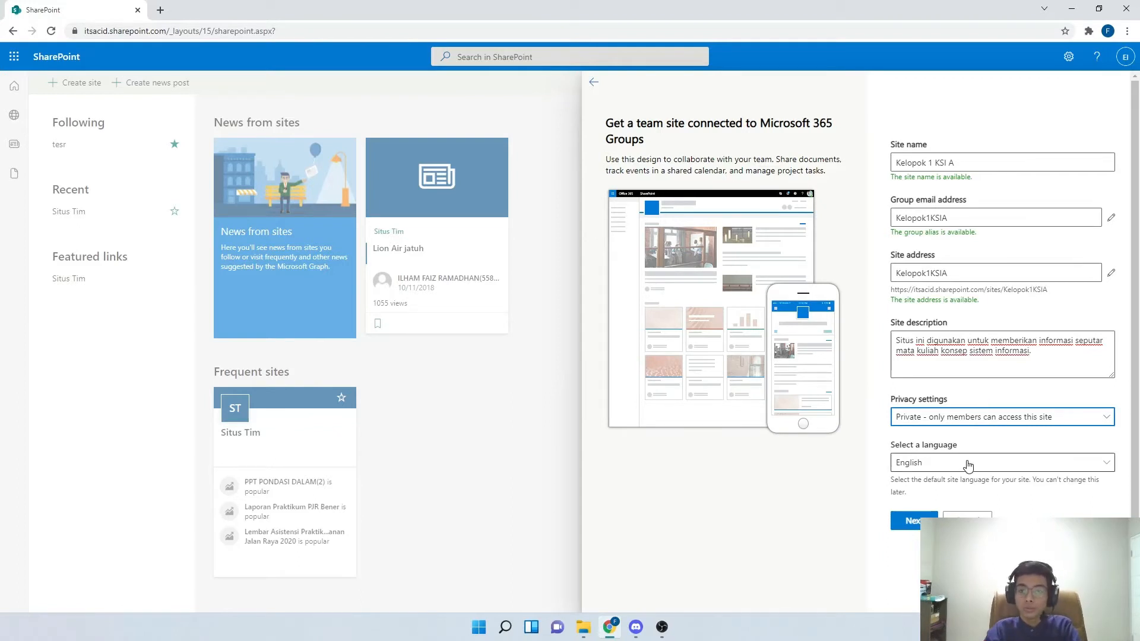
- Keep English as the site language and finish creating the team site without adding any additional owners or members
click(951, 468)
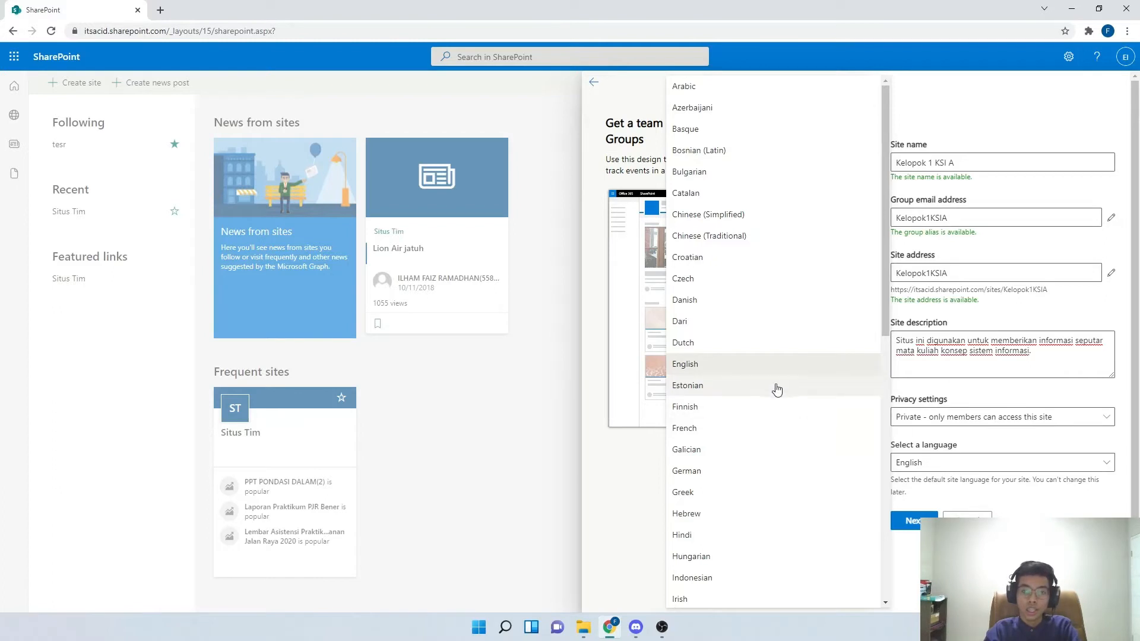
click(934, 469)
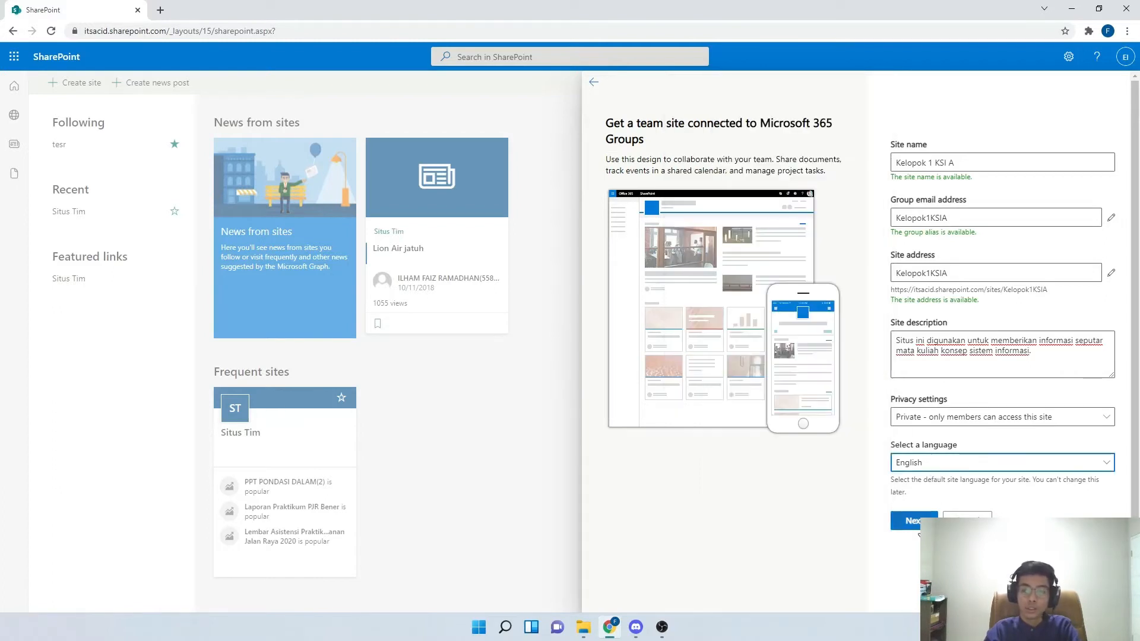
click(917, 525)
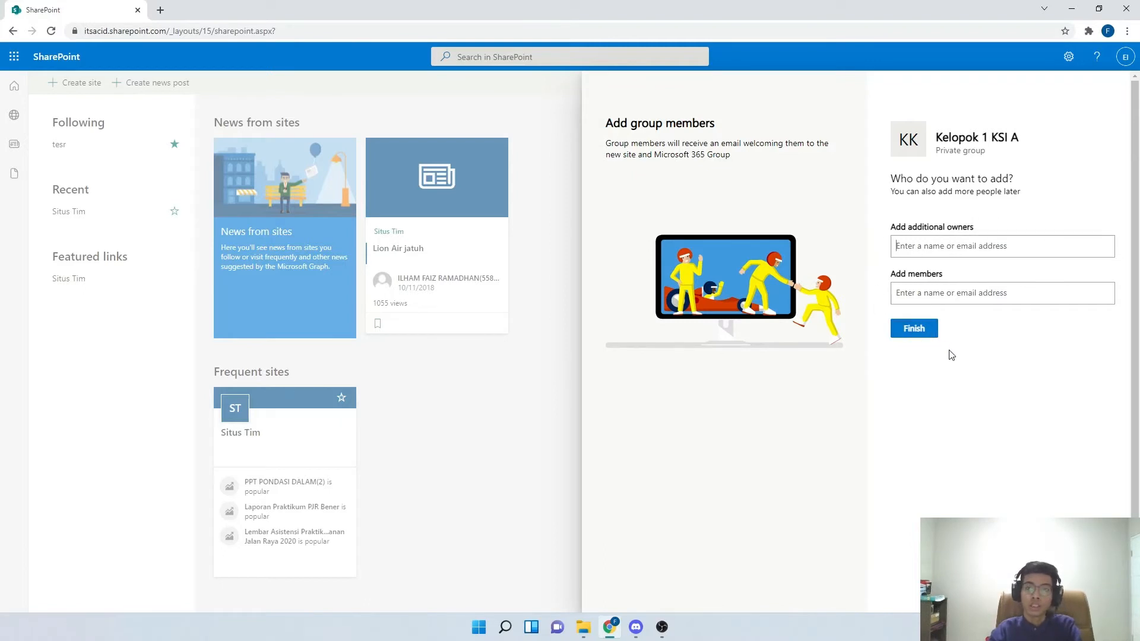
click(914, 329)
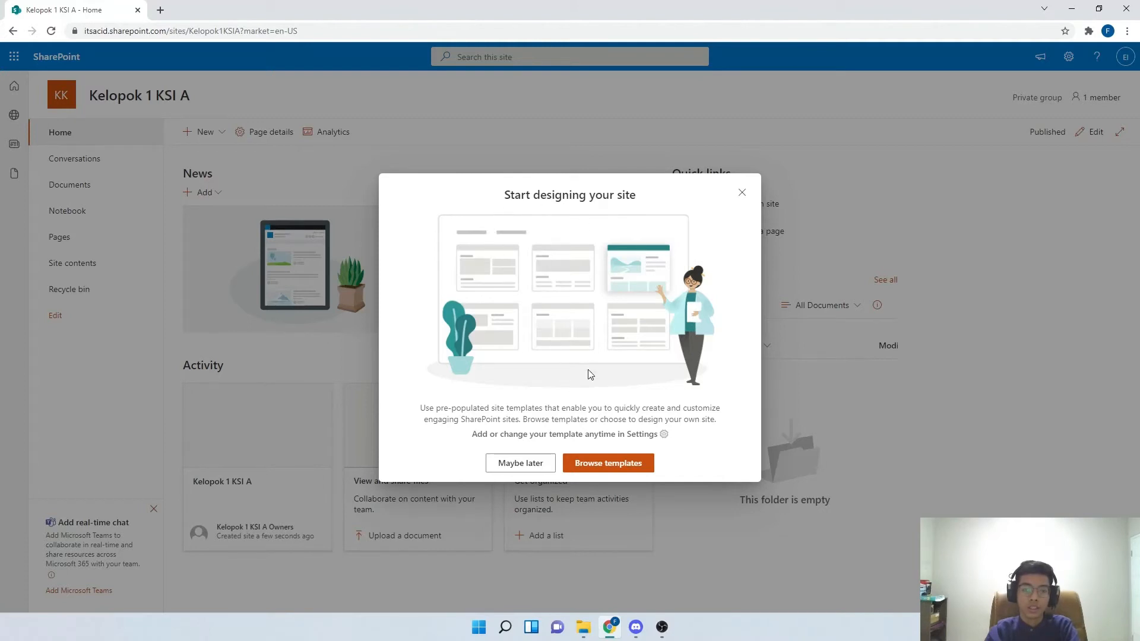
- Browse the site templates from Microsoft and from the organization, and close the selection without applying one
click(602, 468)
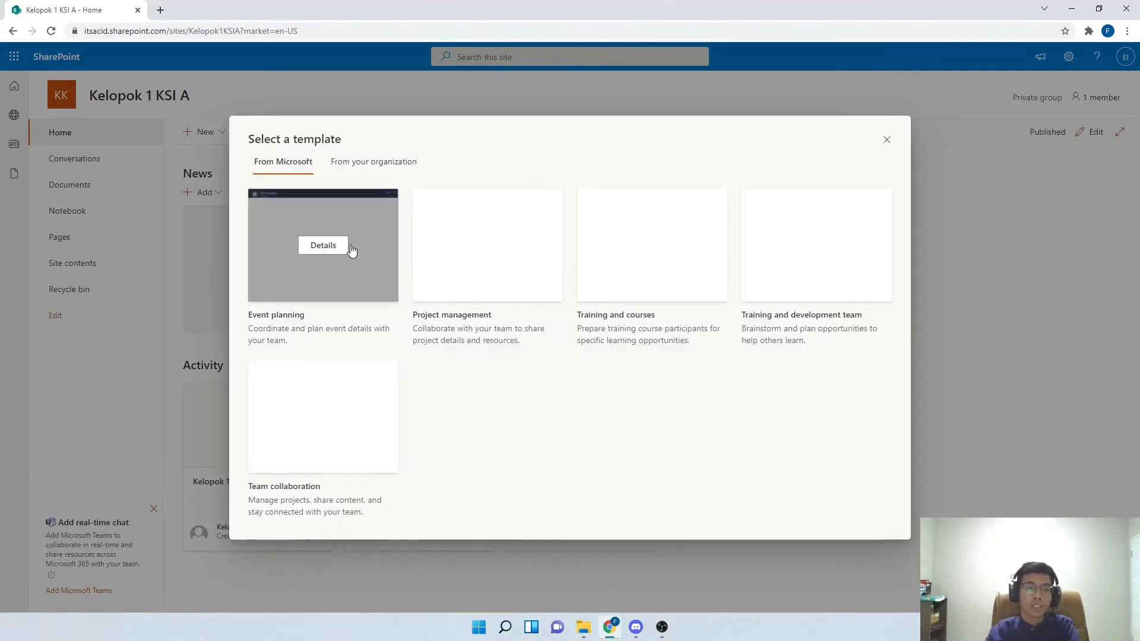
mouse_move(359, 302)
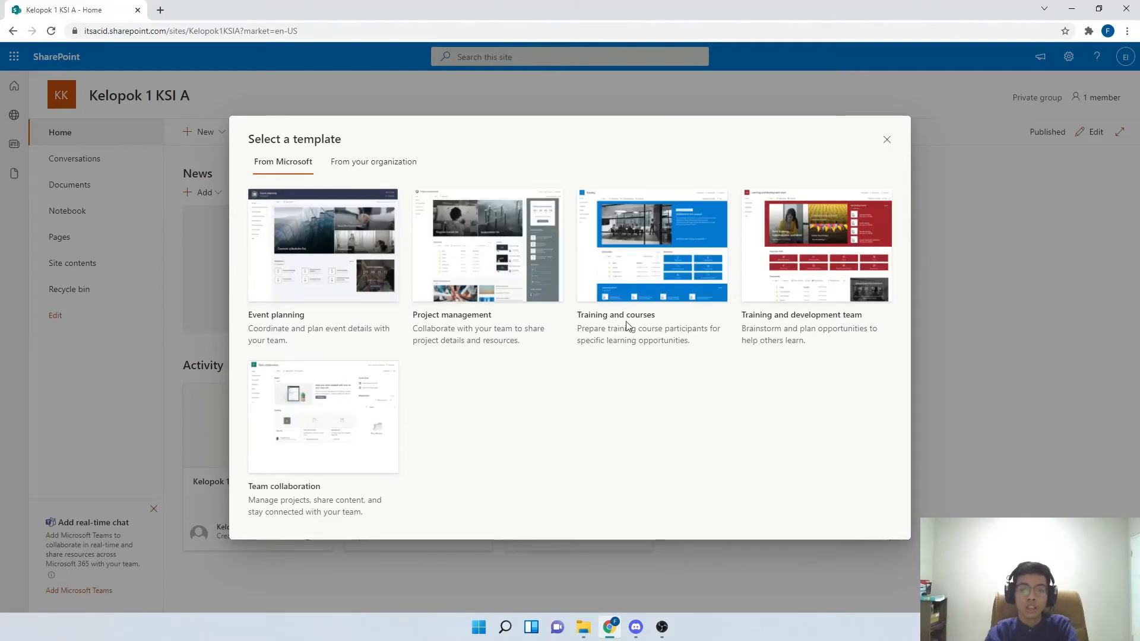
mouse_move(366, 406)
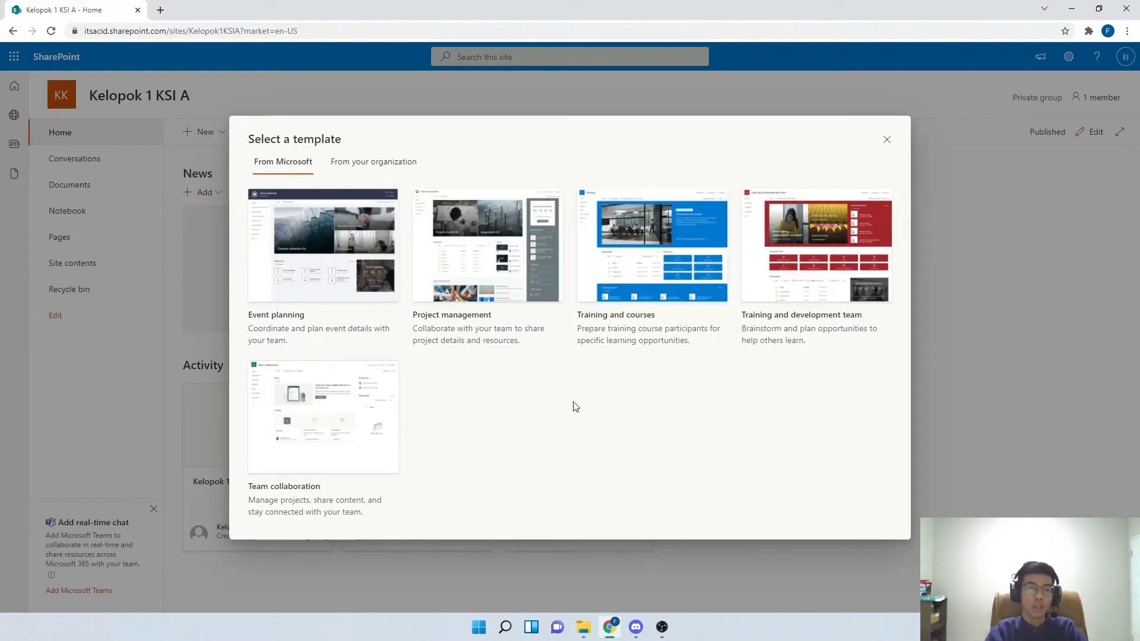
click(369, 164)
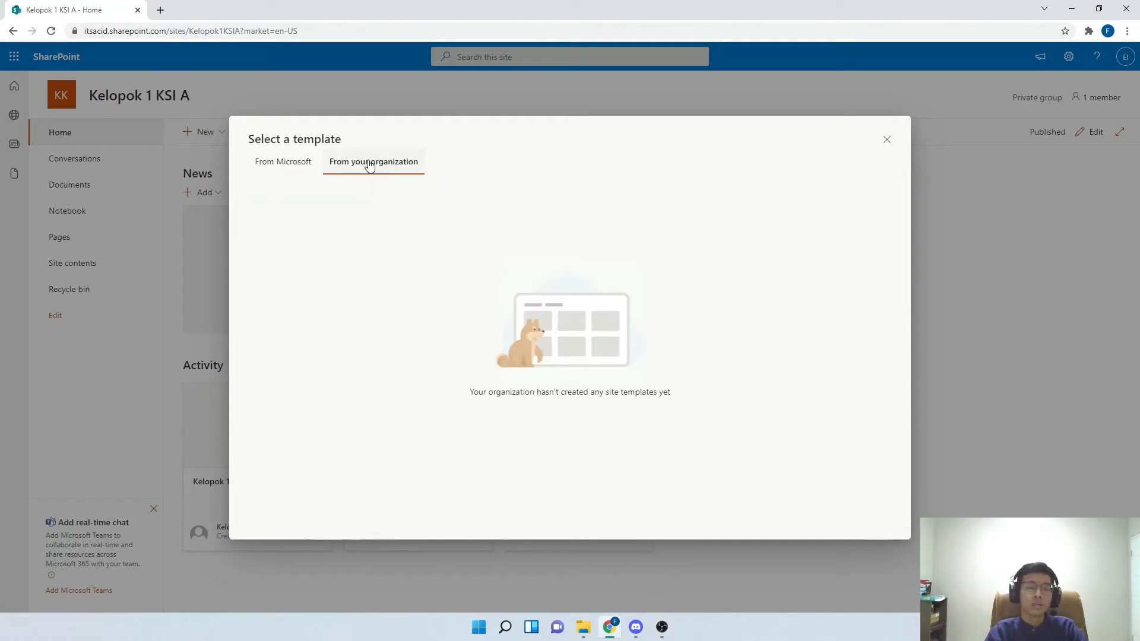
click(301, 169)
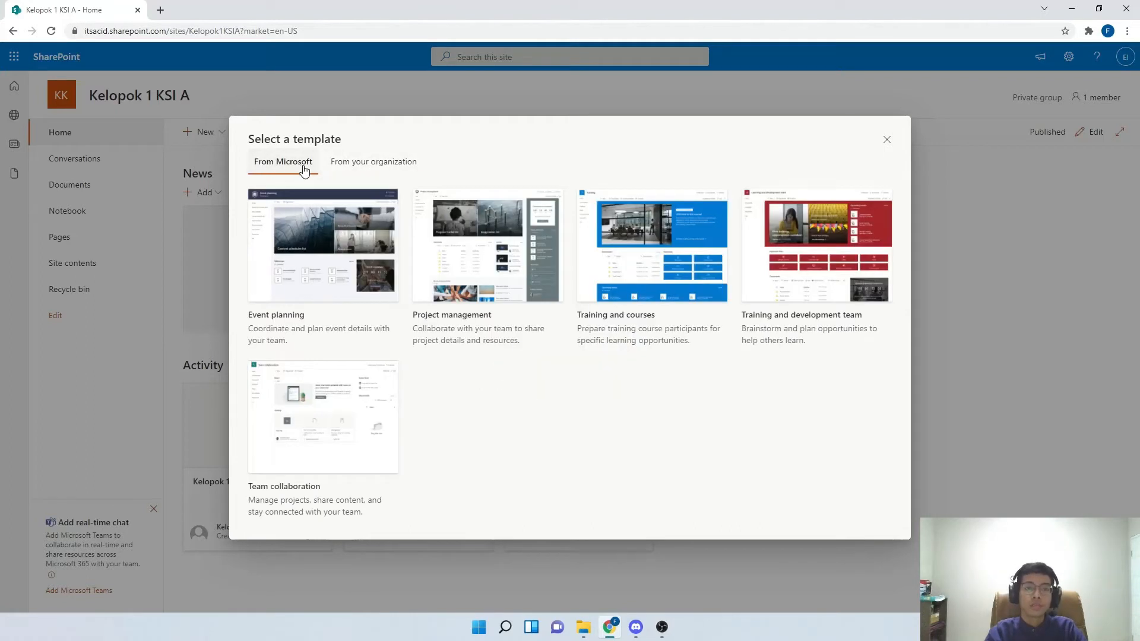
click(888, 140)
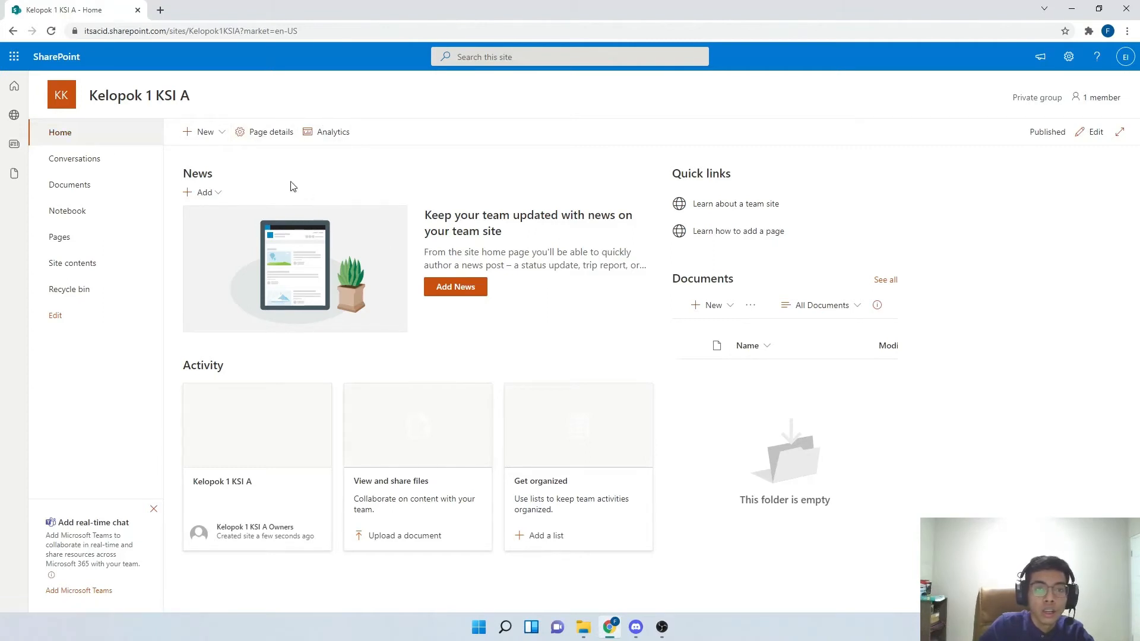
- Examine the home page's options for new content, its page analytics and its page details
click(222, 138)
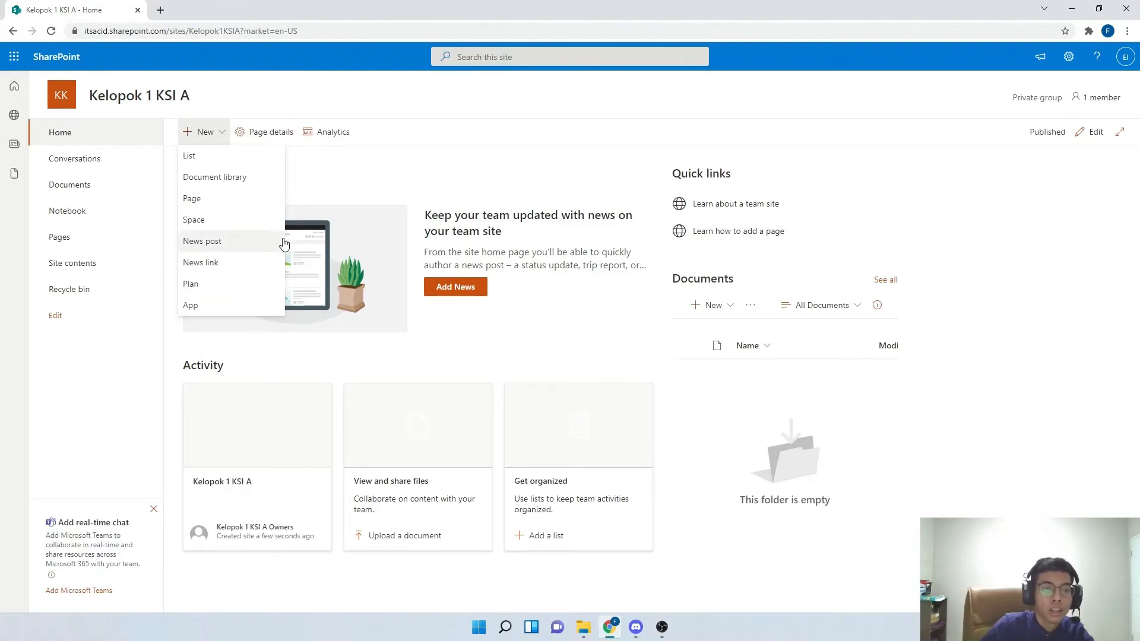
click(287, 139)
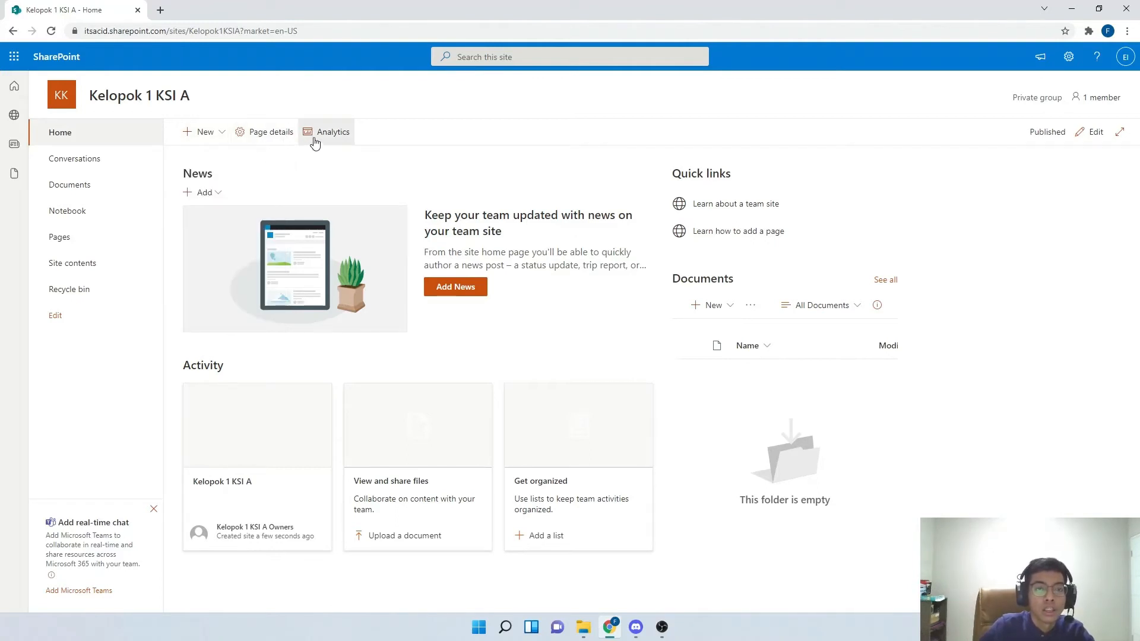
click(315, 132)
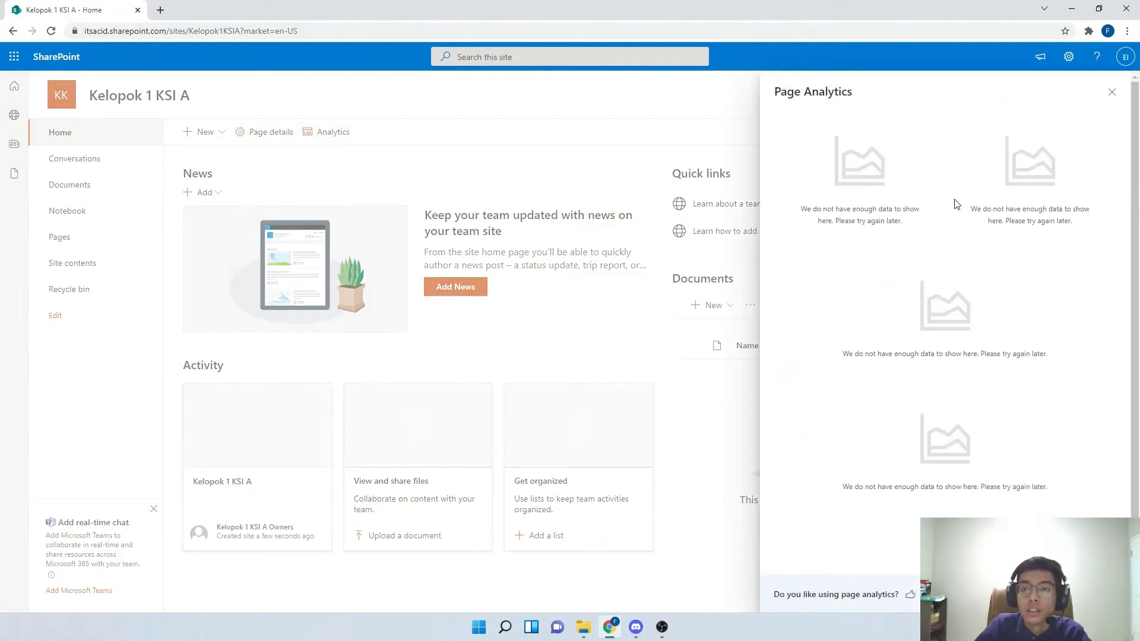
click(1111, 92)
click(265, 133)
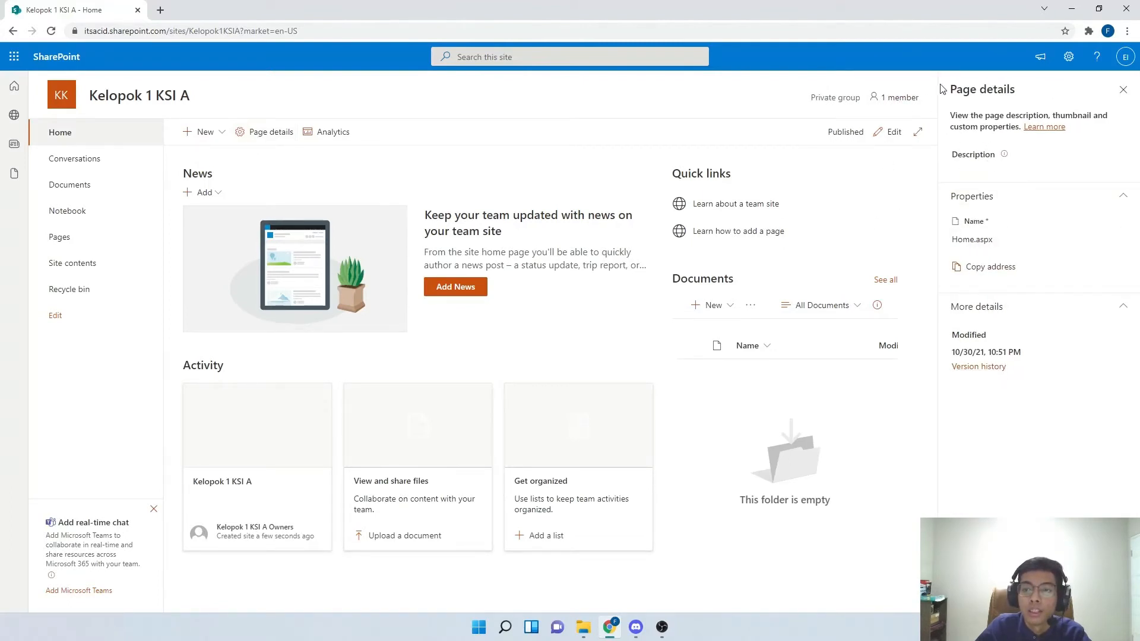
click(1122, 90)
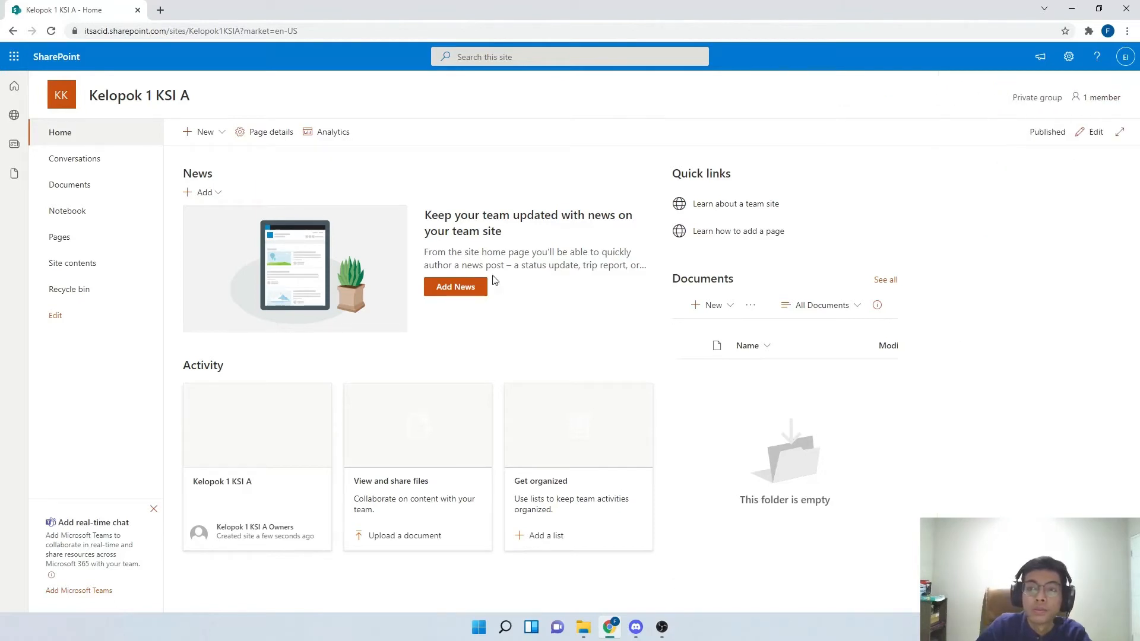
- Find a colleague by name in the group membership, add them as a member and save
click(1095, 103)
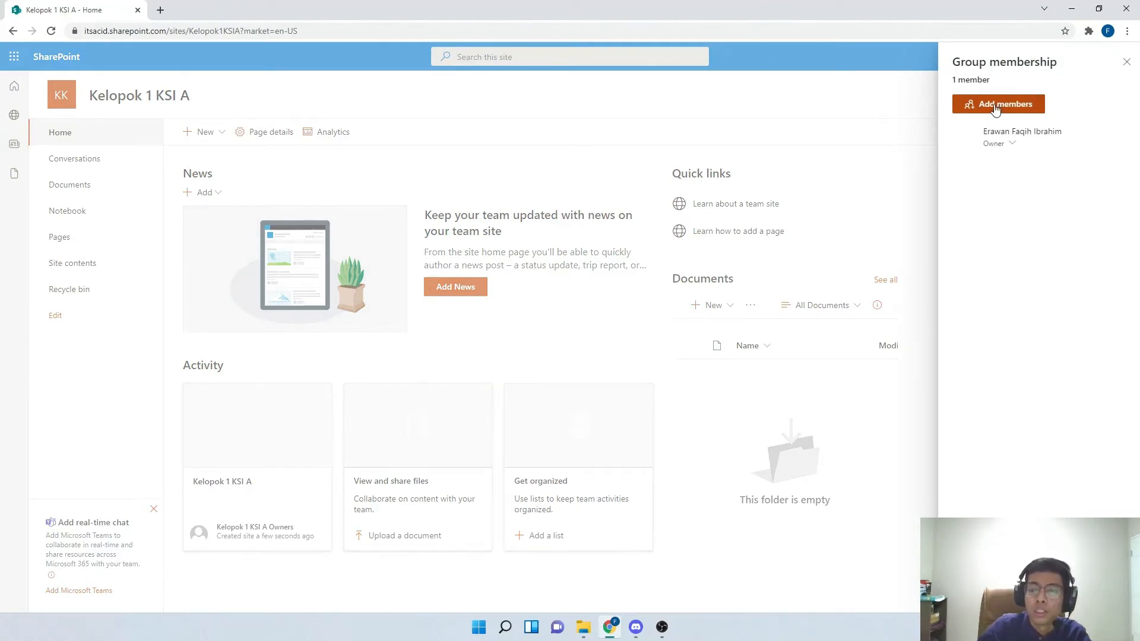
click(996, 107)
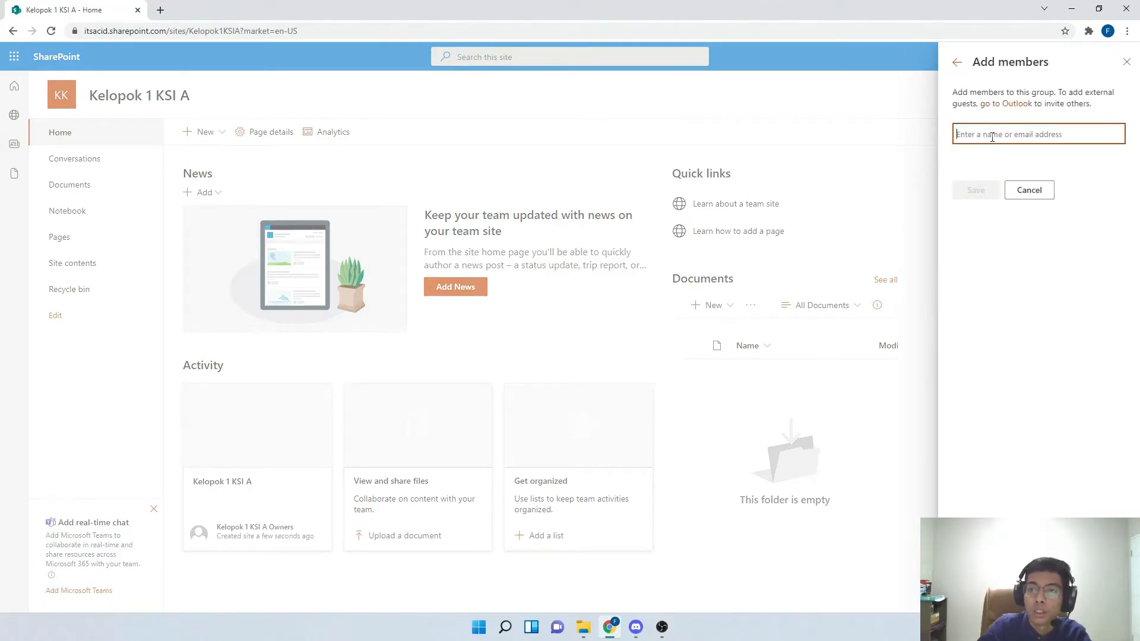
text(dasar)
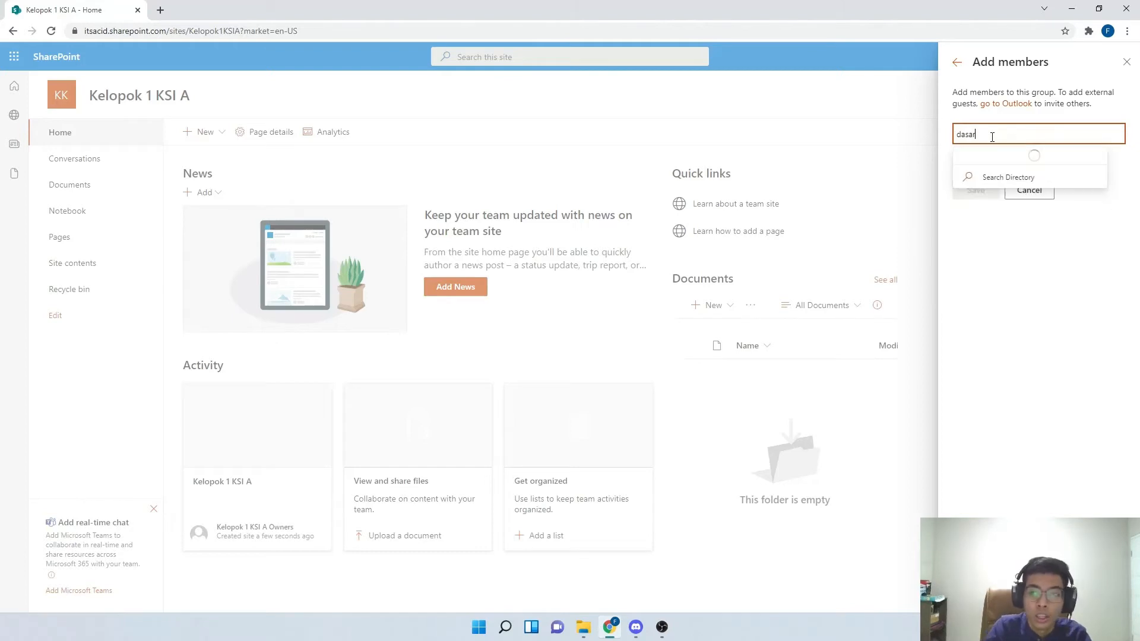
key(BackSpace)
key(BackSpace)
text(nish)
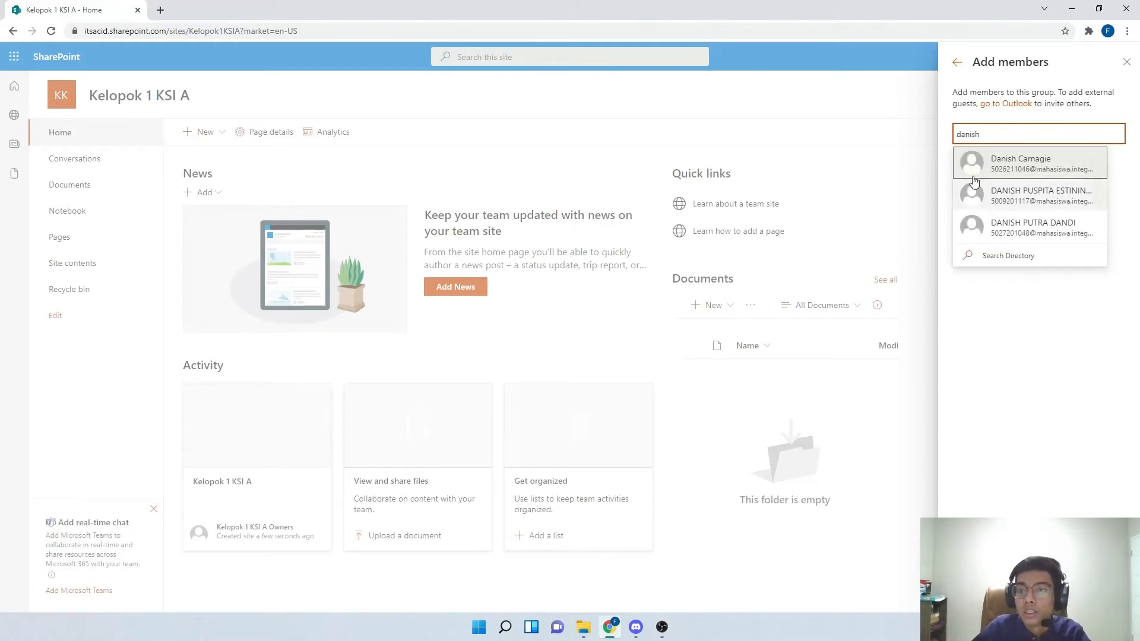
click(1010, 169)
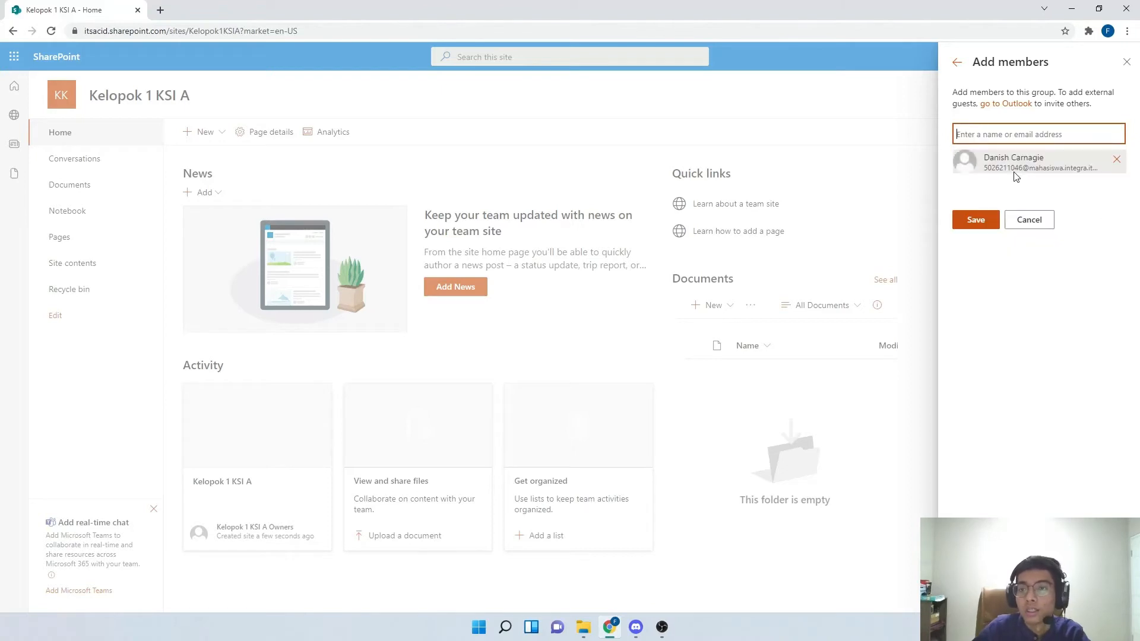
click(985, 225)
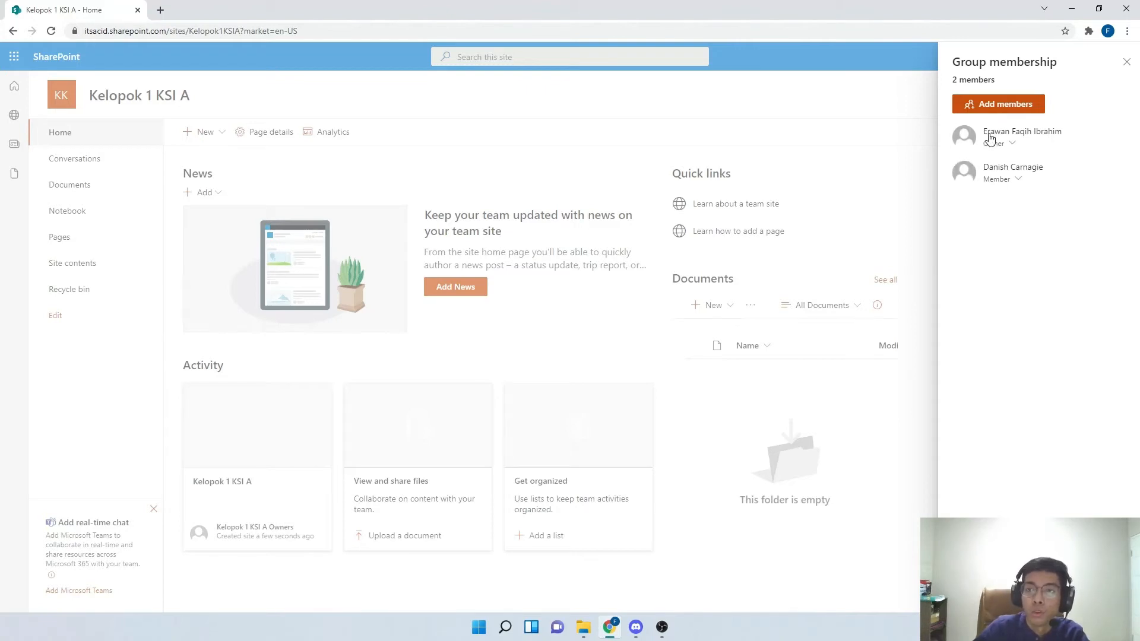
click(1127, 63)
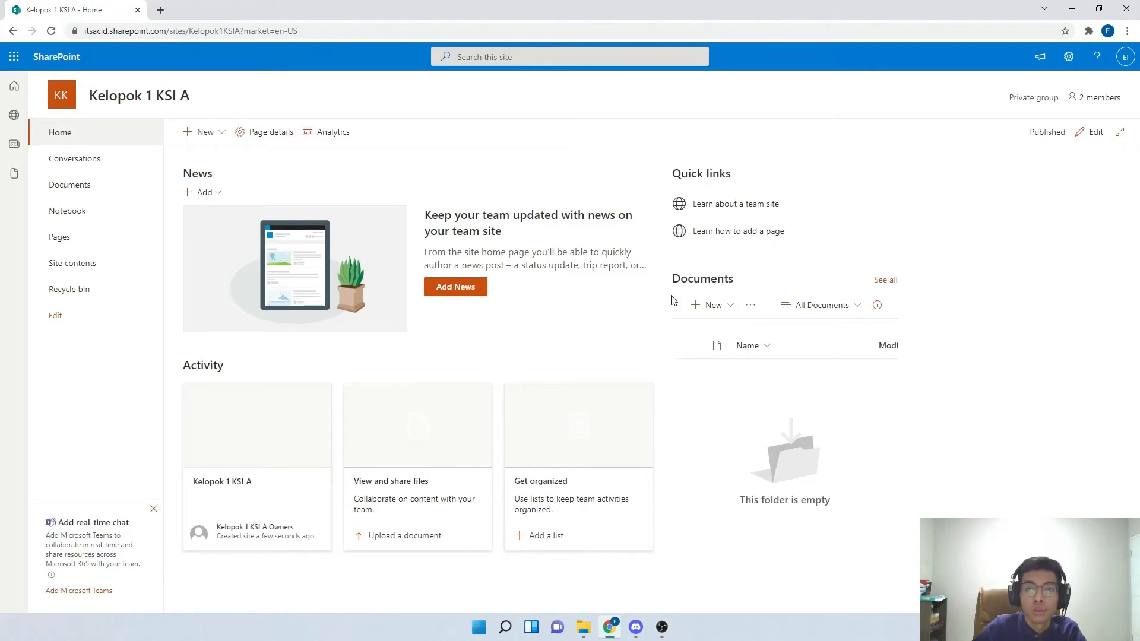
- Create a new blank Word document in the site's Documents section and close it to return to the site
click(732, 308)
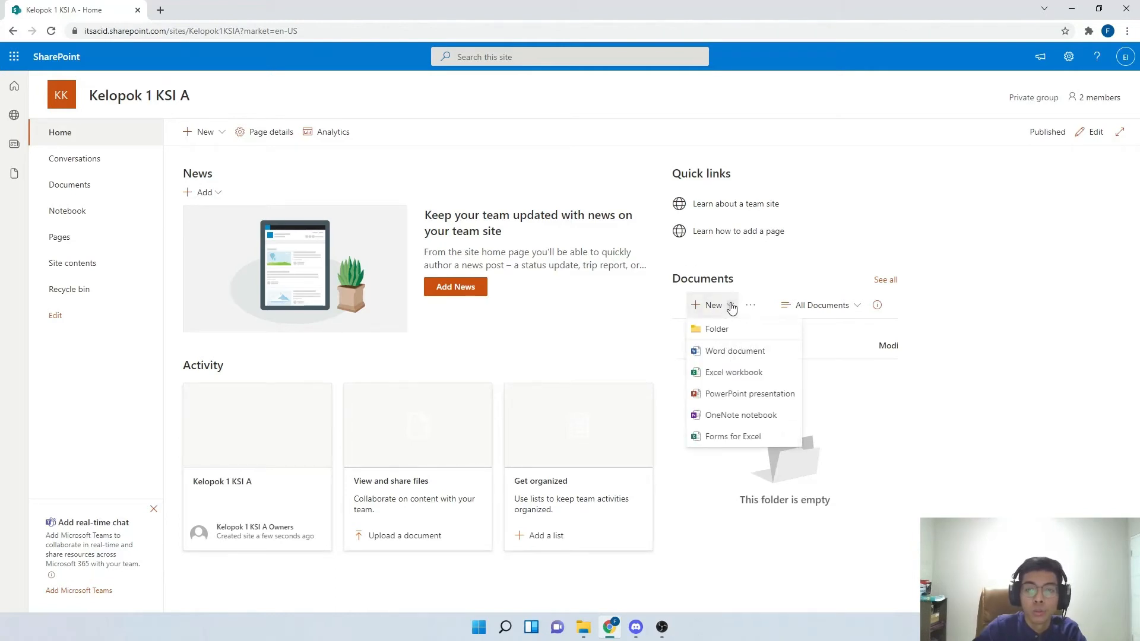
click(745, 355)
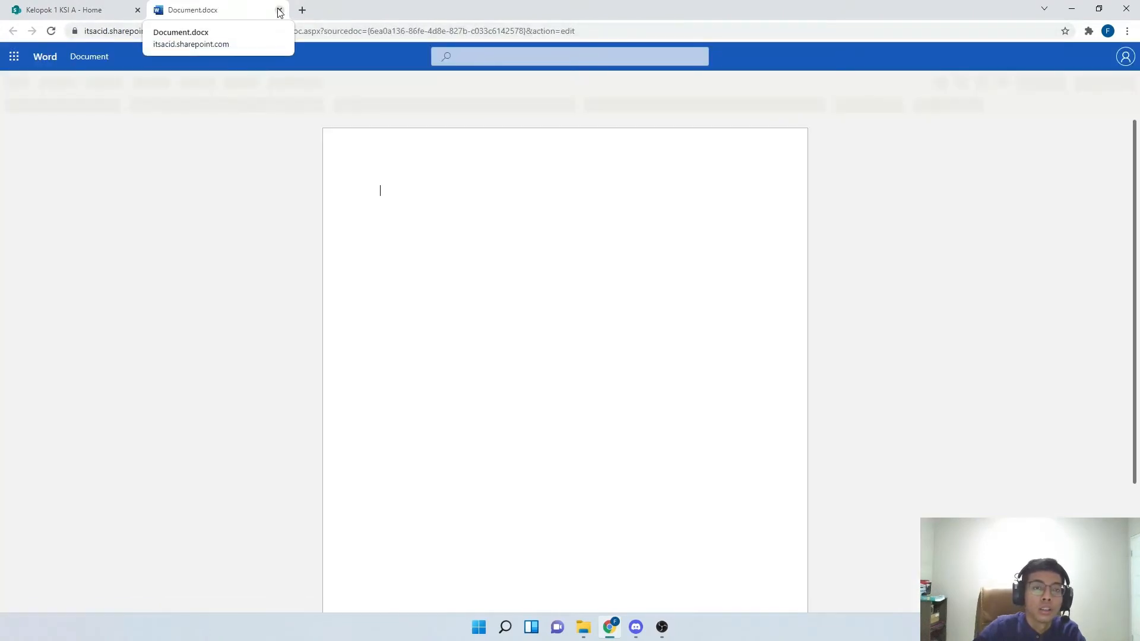
click(280, 10)
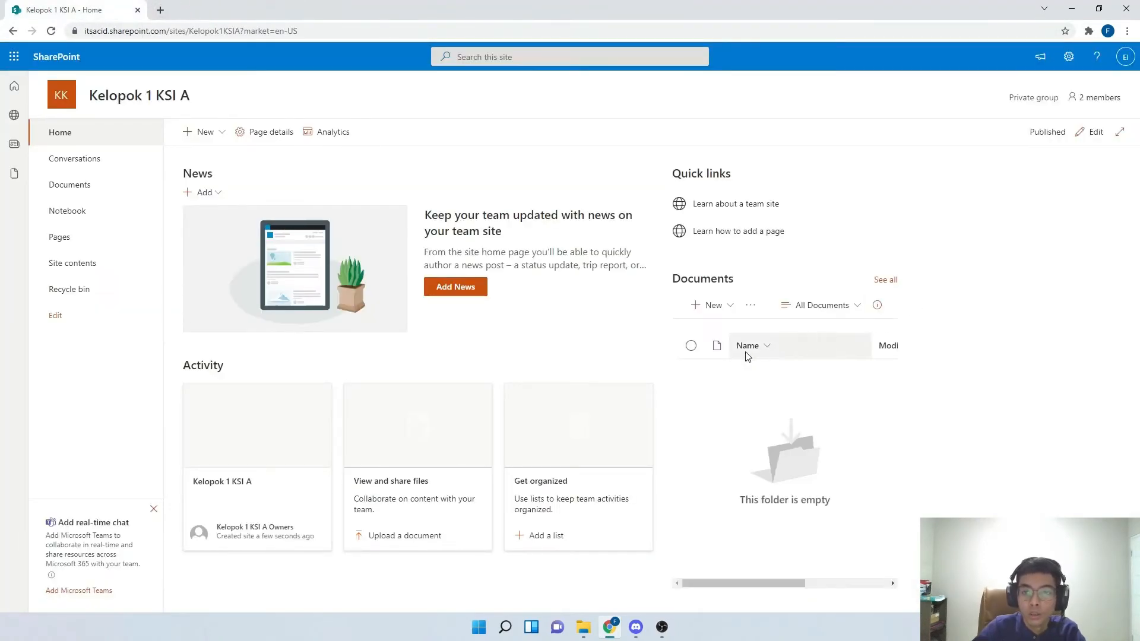
- View the full Documents library, the group's Conversations in Outlook and the site's OneNote notebook, returning to the library after each
click(887, 281)
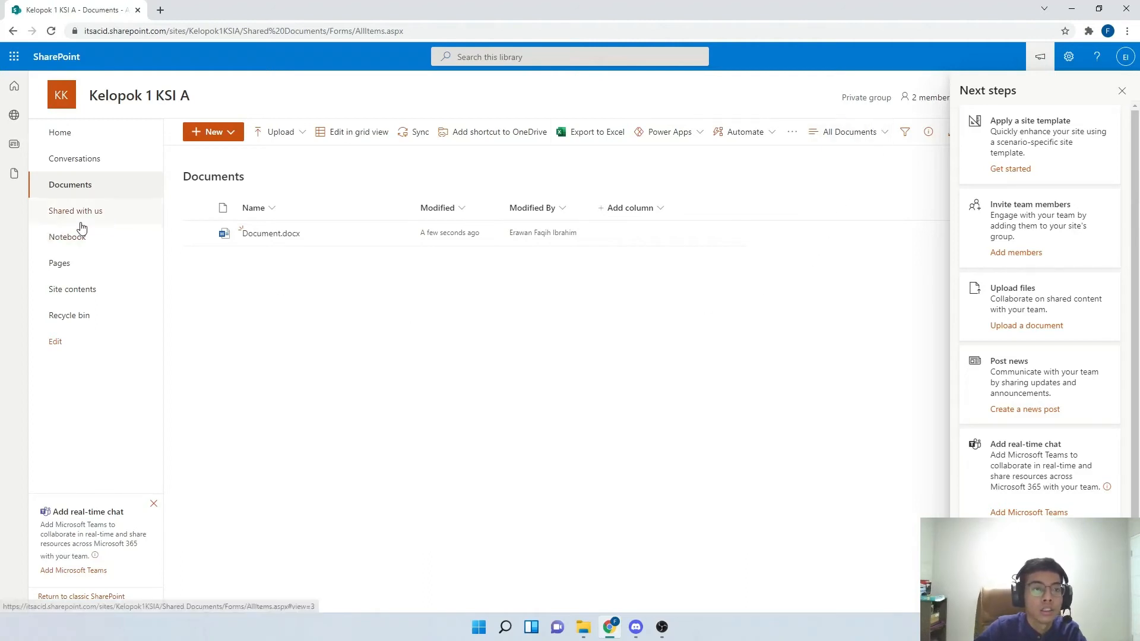
click(99, 161)
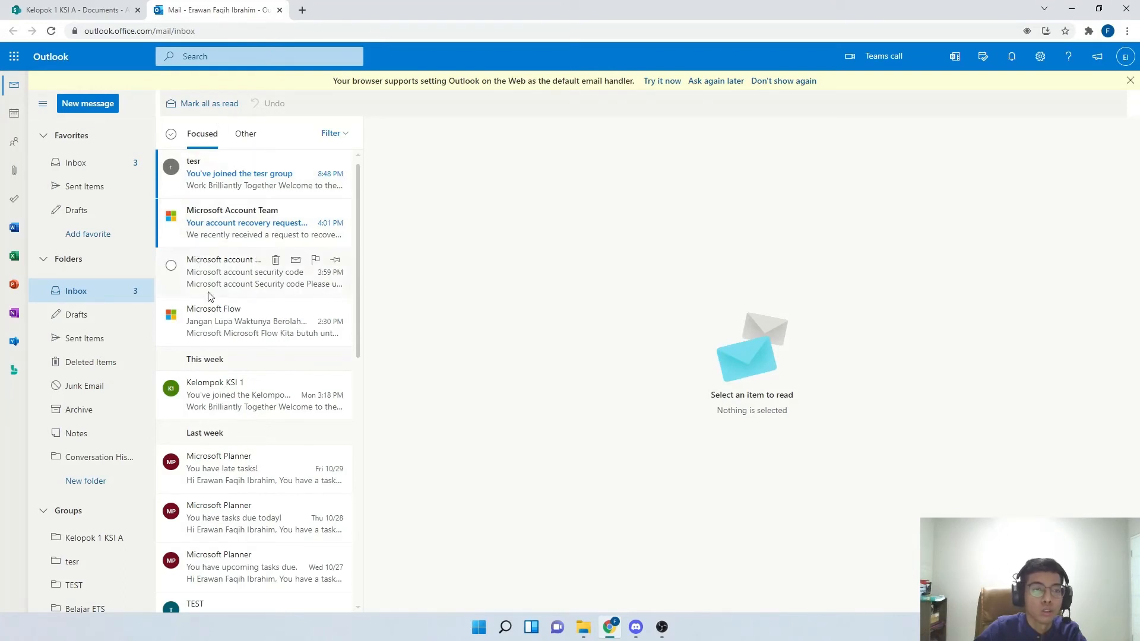
click(280, 10)
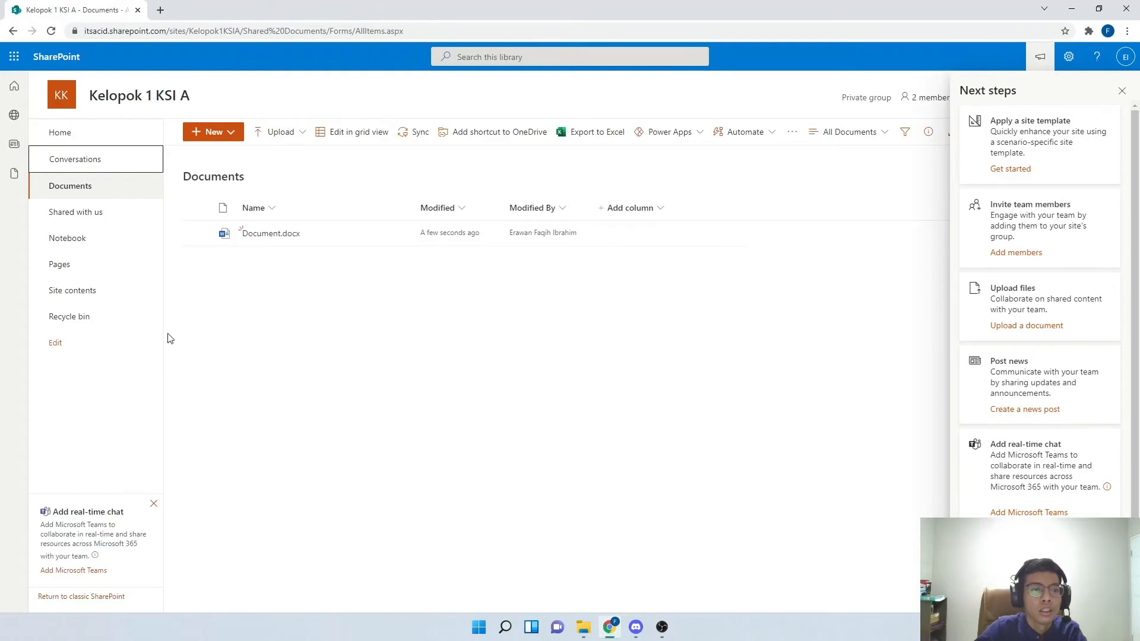
click(98, 240)
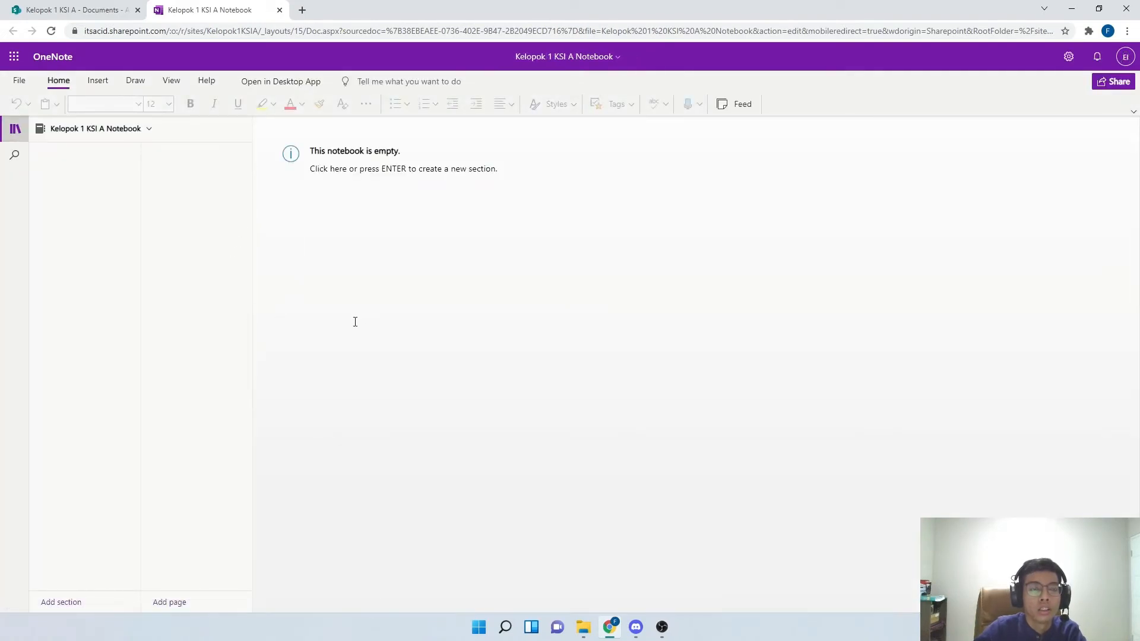
click(279, 10)
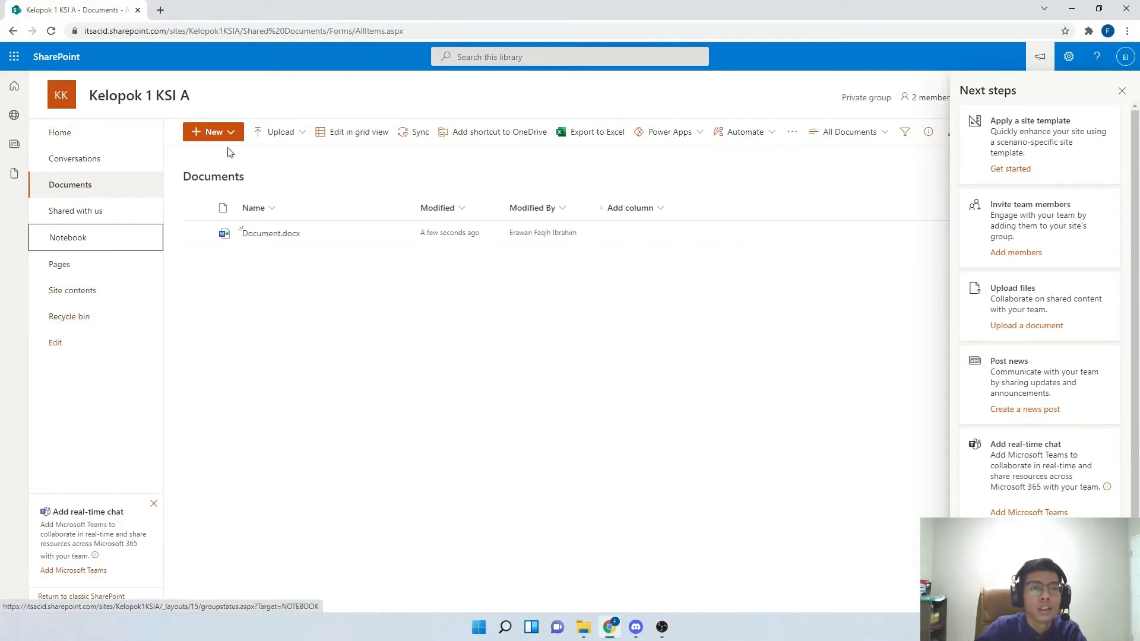
- Return to the site's home page, start a news post and launch the guided tour for first-time creators
click(113, 142)
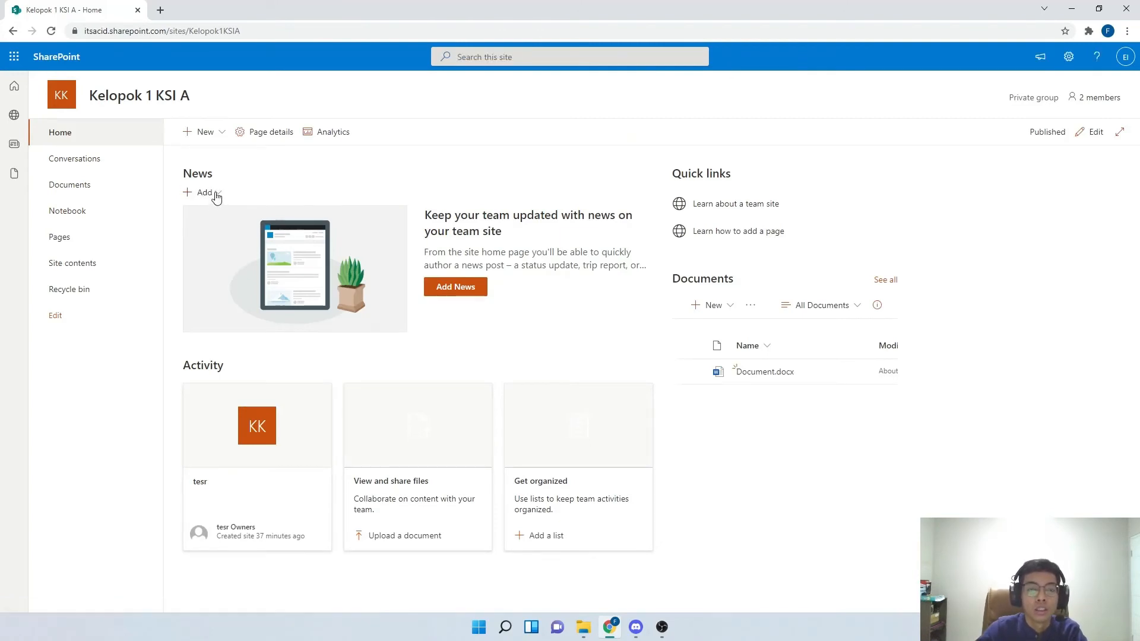
click(205, 194)
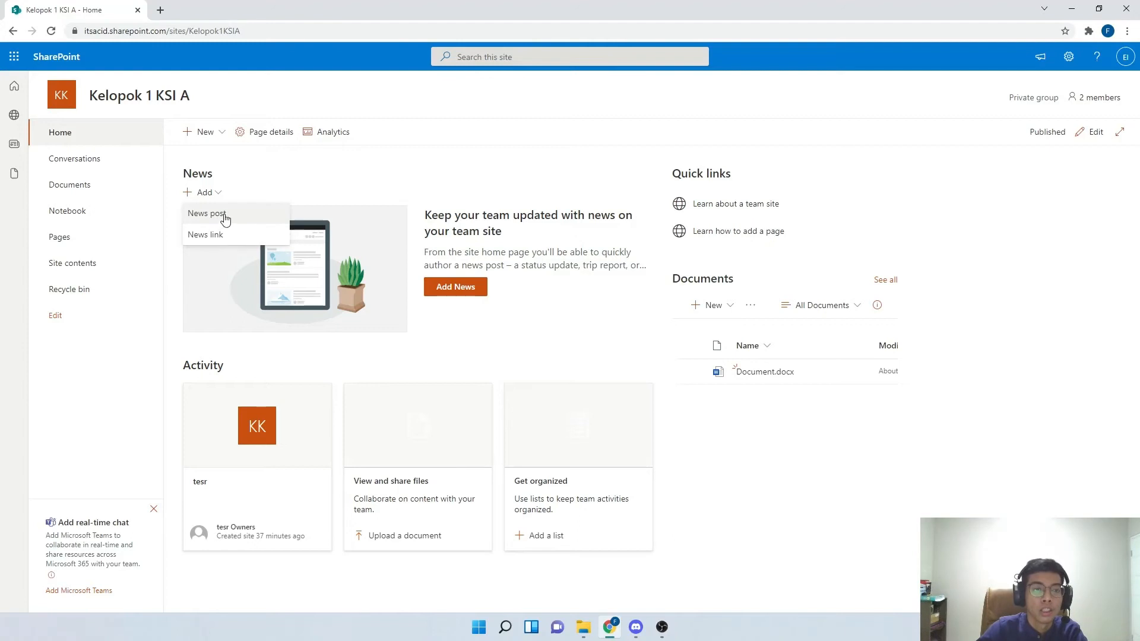
click(222, 215)
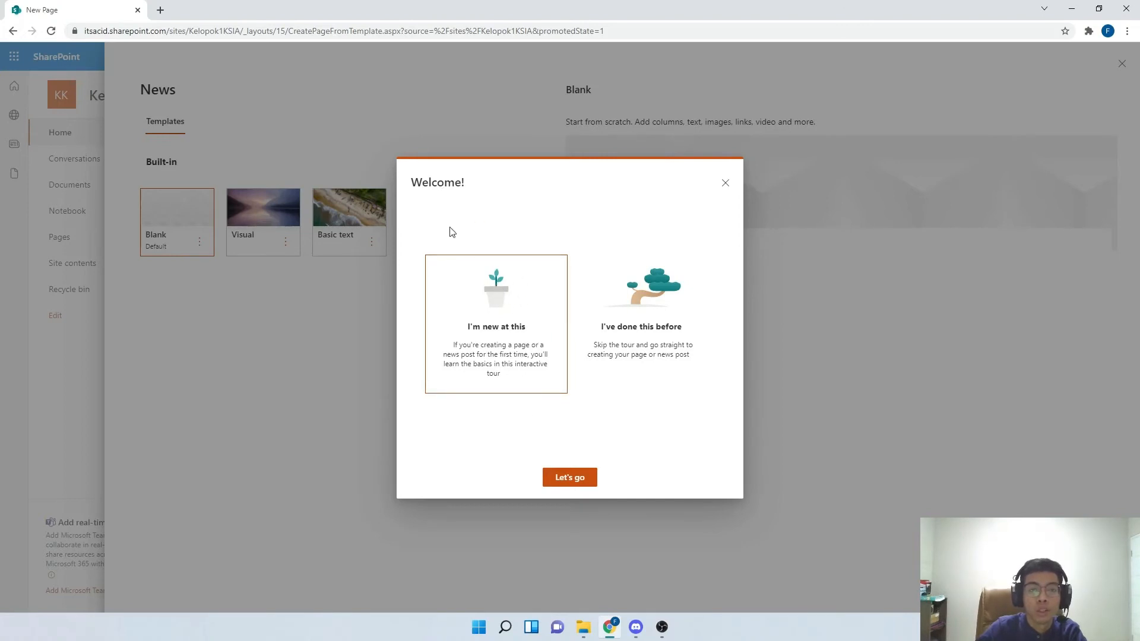
click(585, 479)
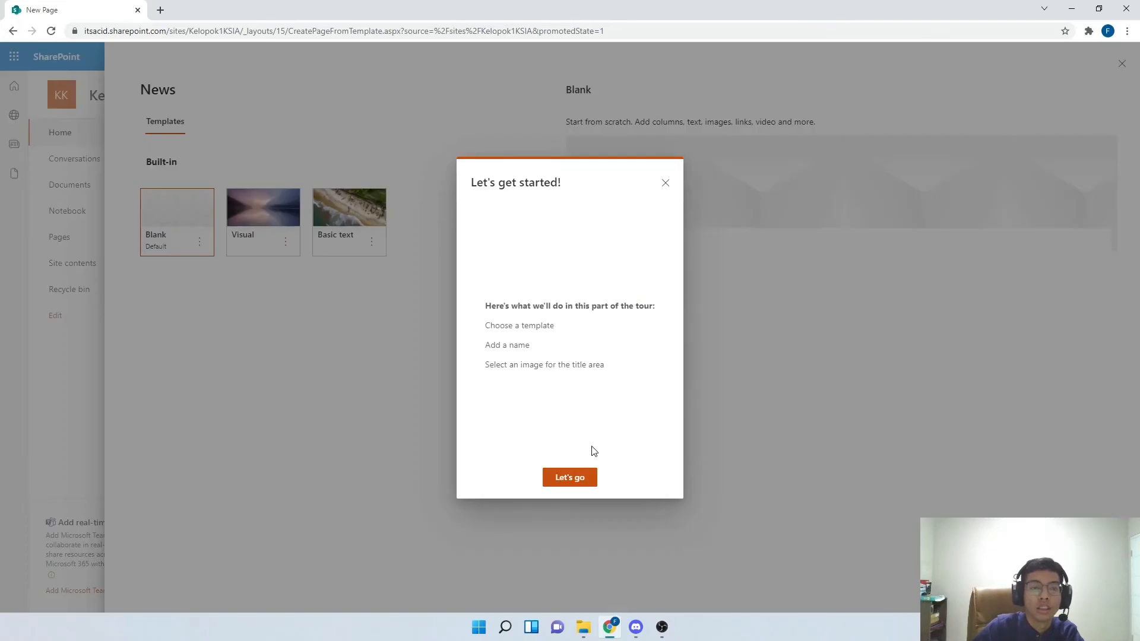
click(579, 478)
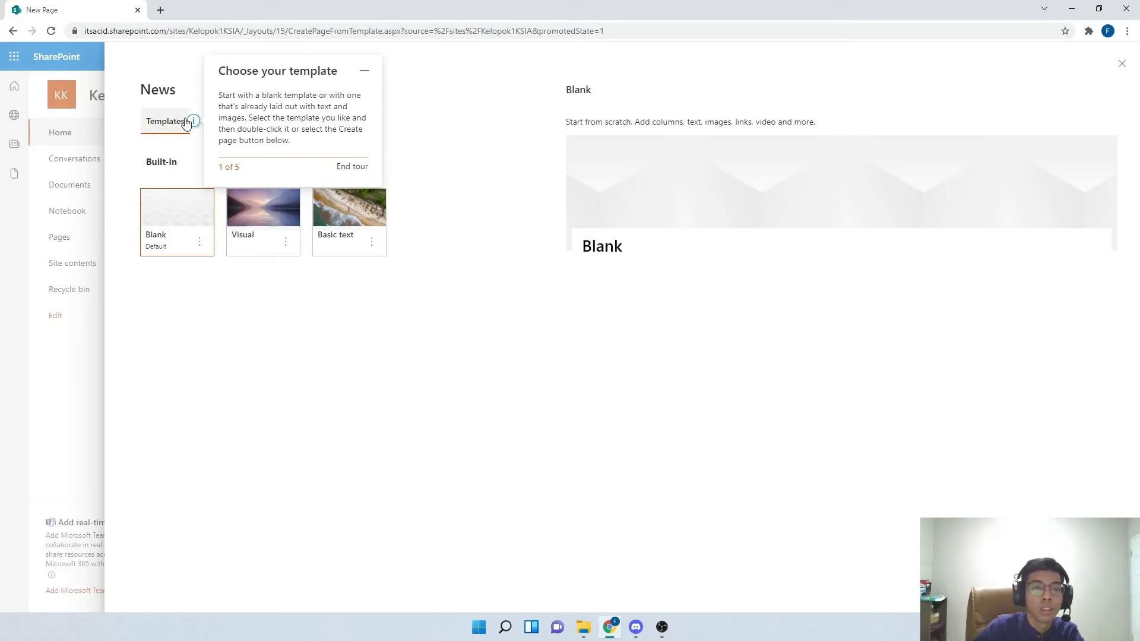
- Preview the Visual and Basic text templates and create the news post from the Visual template
click(364, 71)
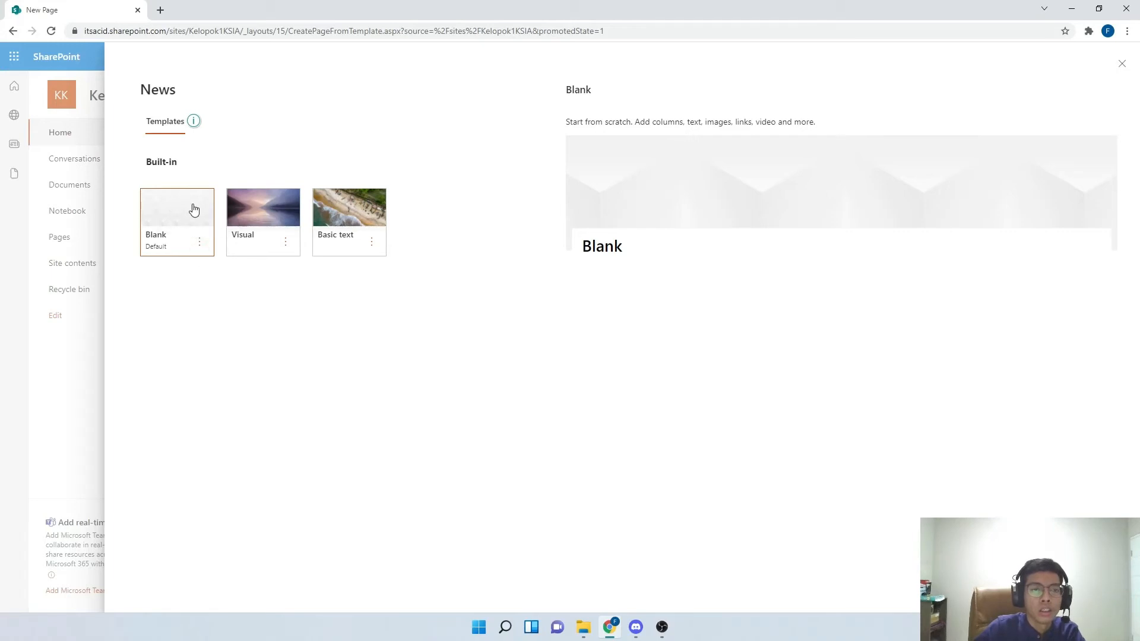
click(268, 224)
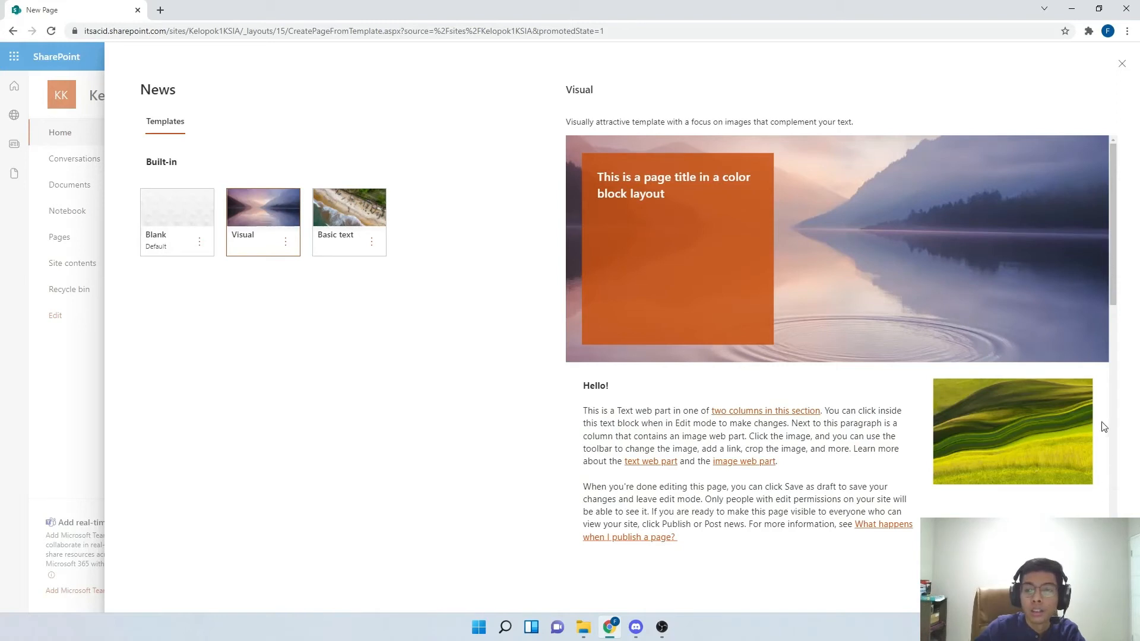
click(346, 238)
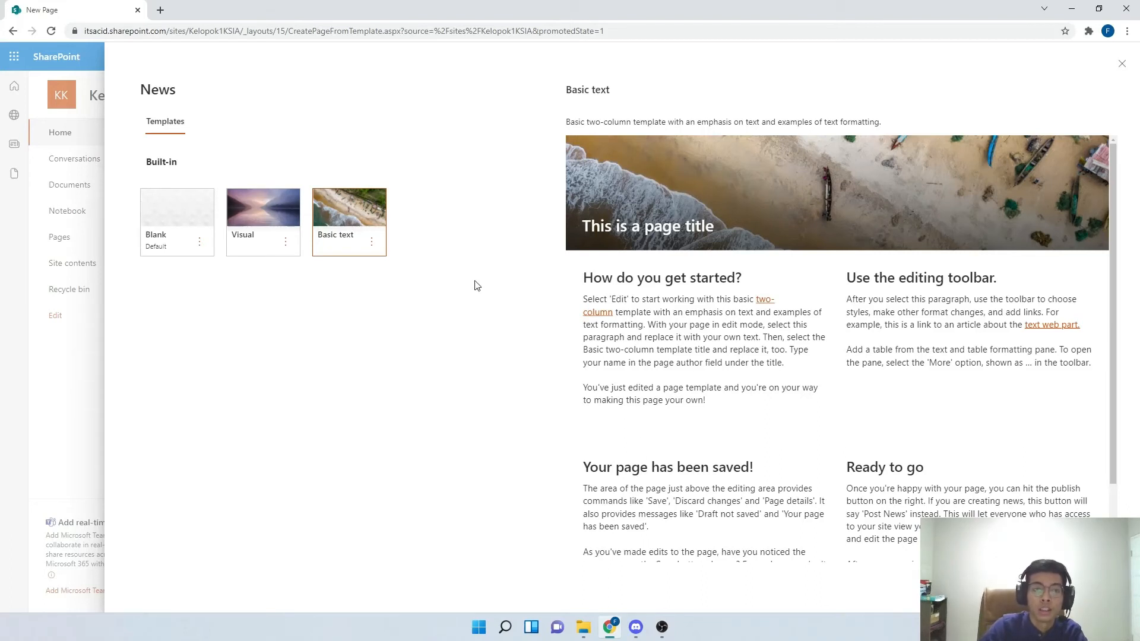
click(242, 229)
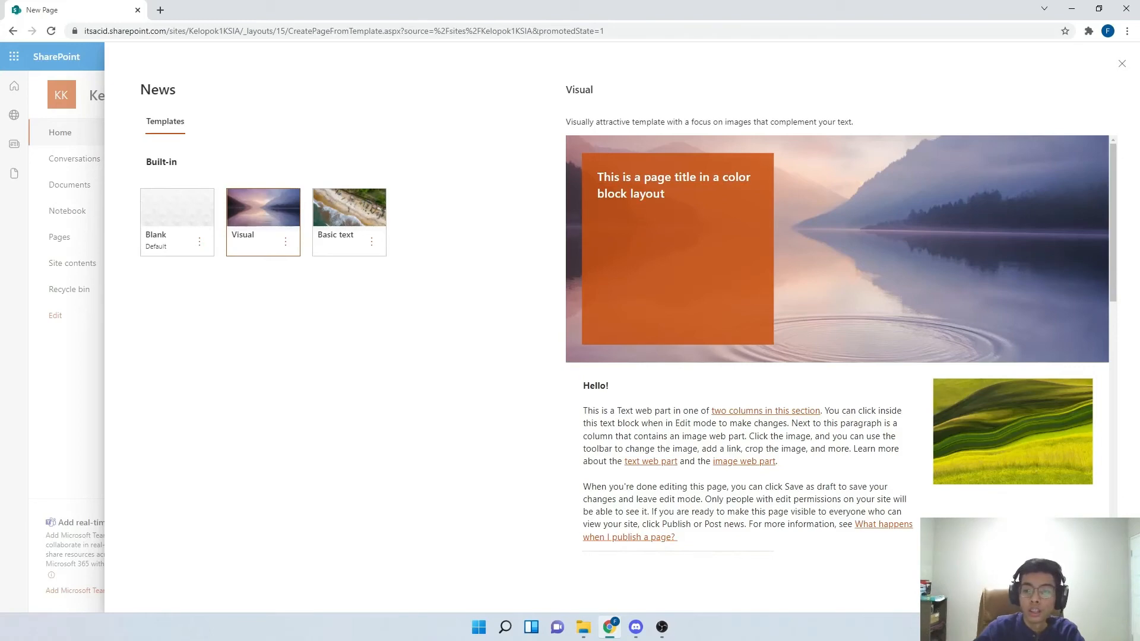
click(1030, 585)
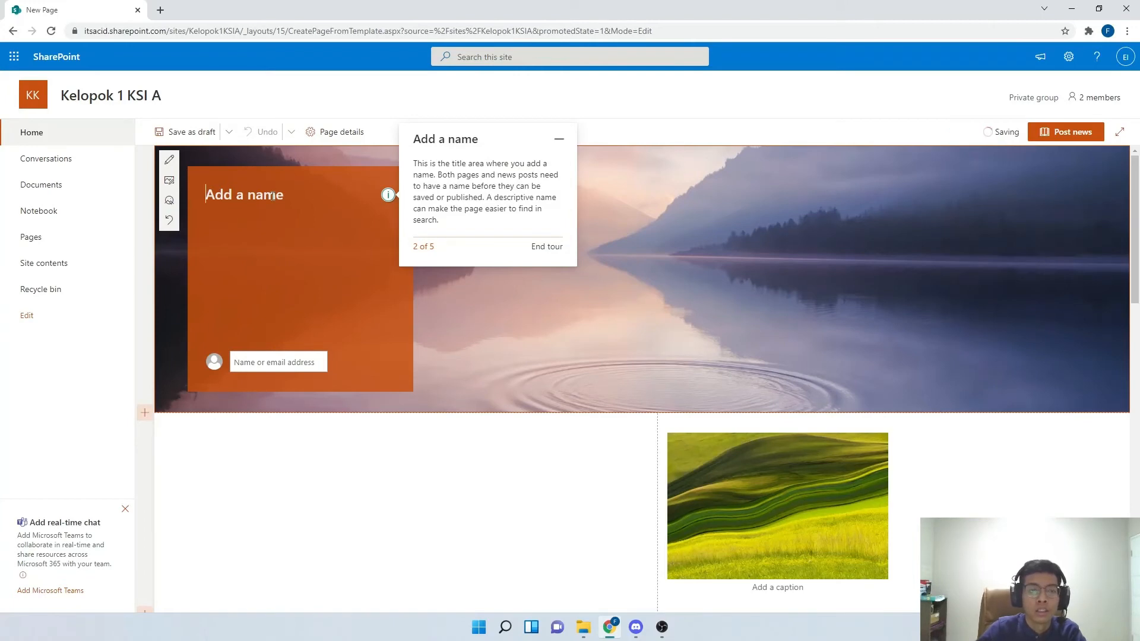
- Title the news post "Apa itu Sistem Informasi" and minimise the title image tour tip
key(Caps_Lock)
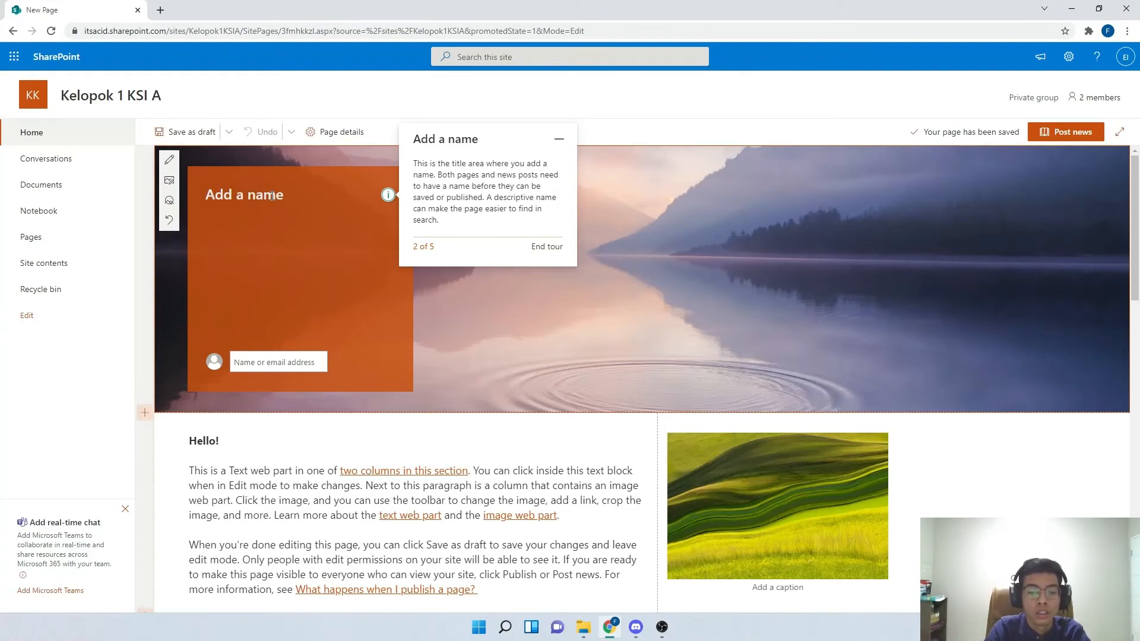
key(Caps_Lock)
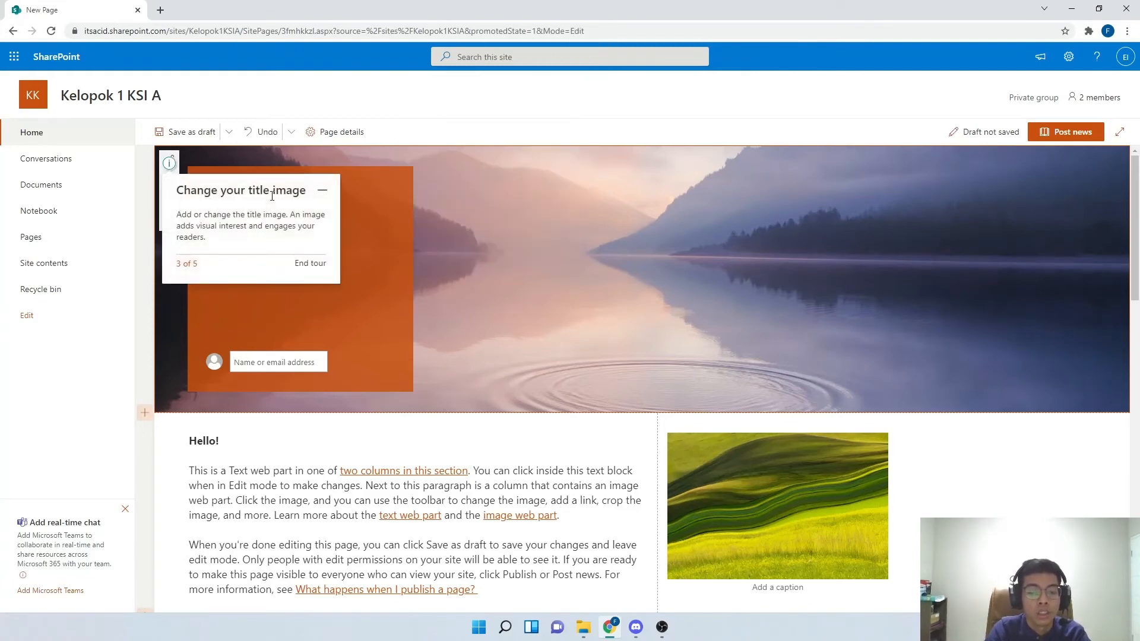
click(323, 190)
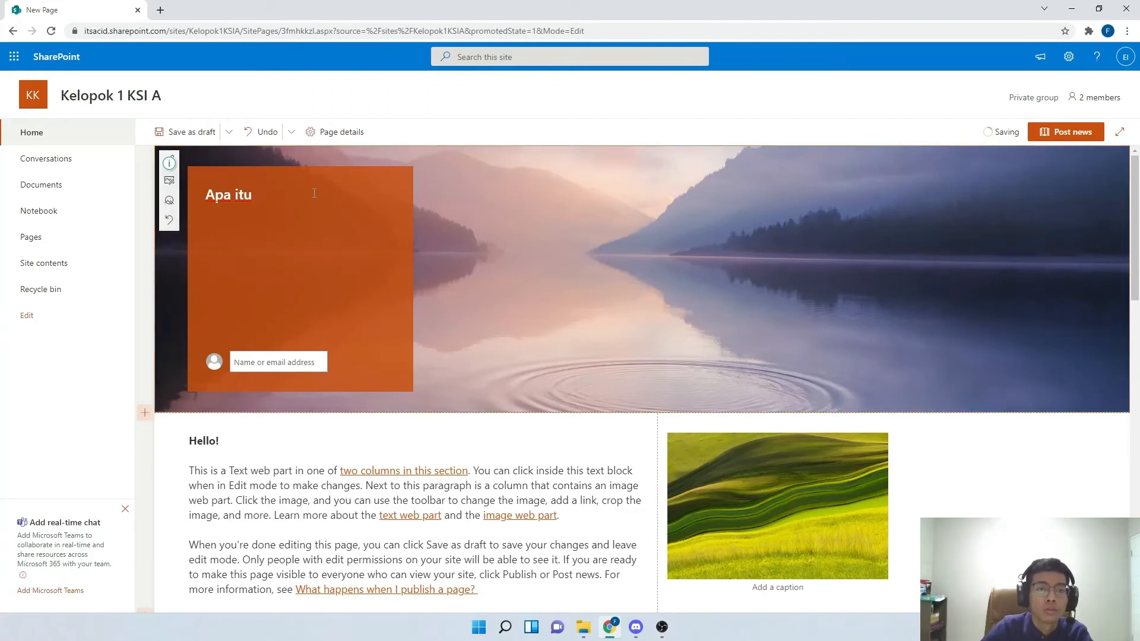
key(Caps_Lock)
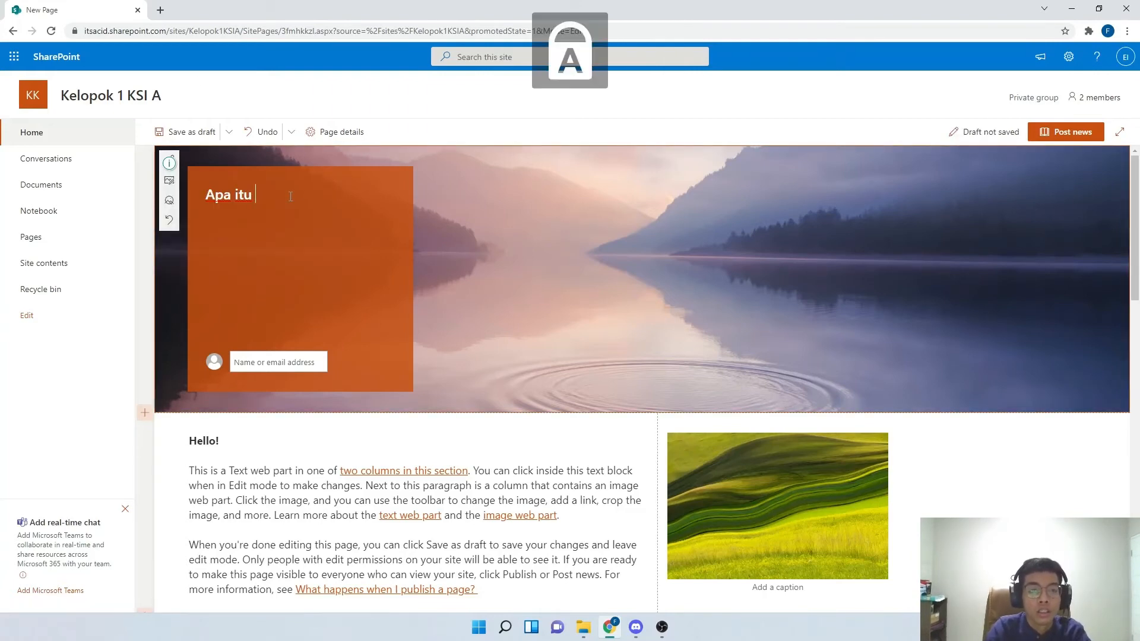
text(S)
key(Caps_Lock)
text(istem)
key(Caps_Lock)
text(I)
key(Caps_Lock)
text(n)
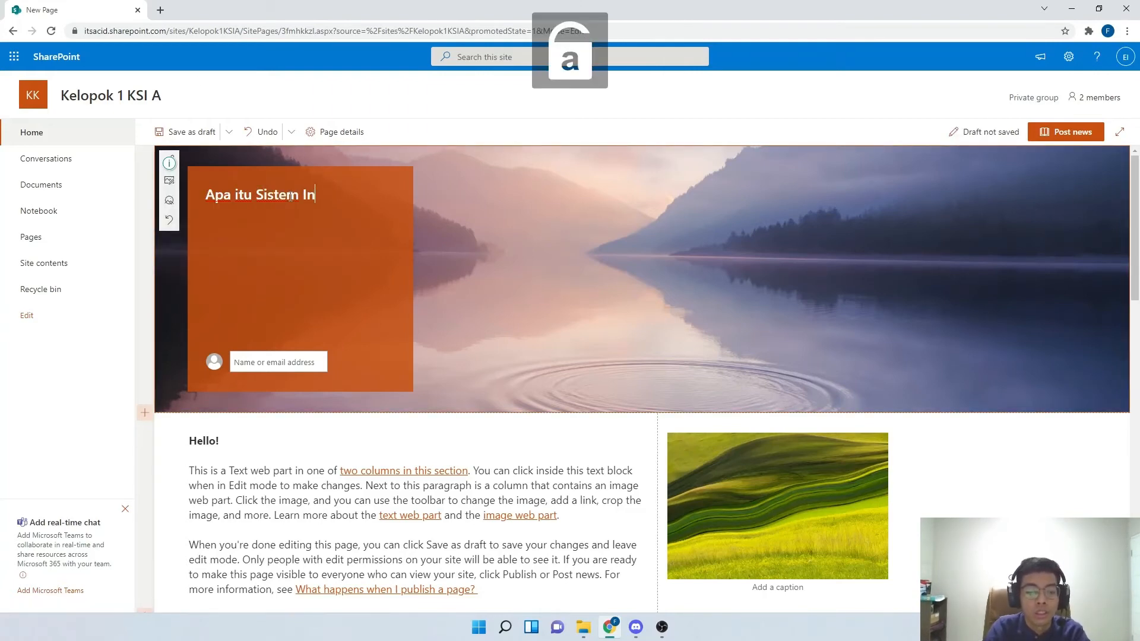
text(formasi)
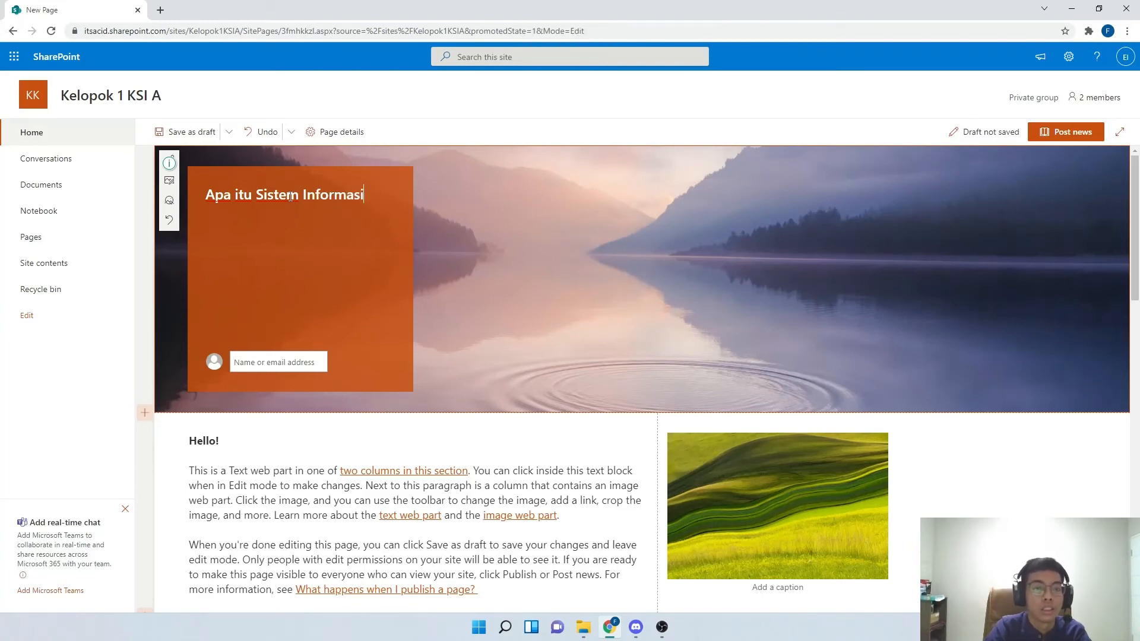
- Examine the post's author field, text blocks and image sections, and try the Comments setting off and back on
click(297, 363)
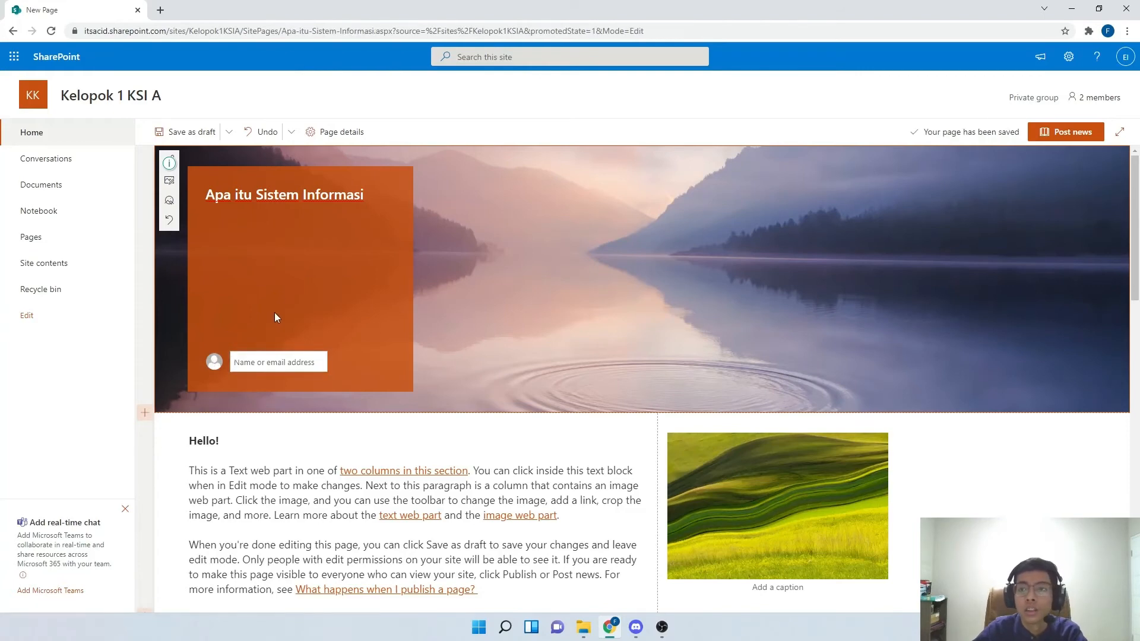
scroll(315, 235, down, 2)
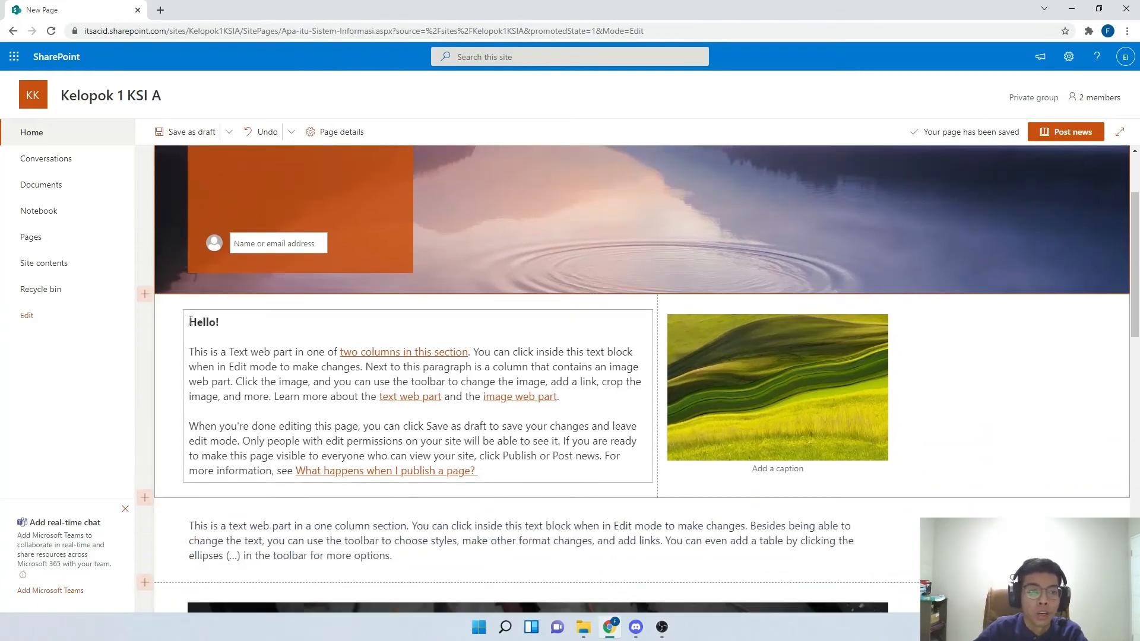
drag(189, 322, 653, 489)
scroll(641, 380, down, 4)
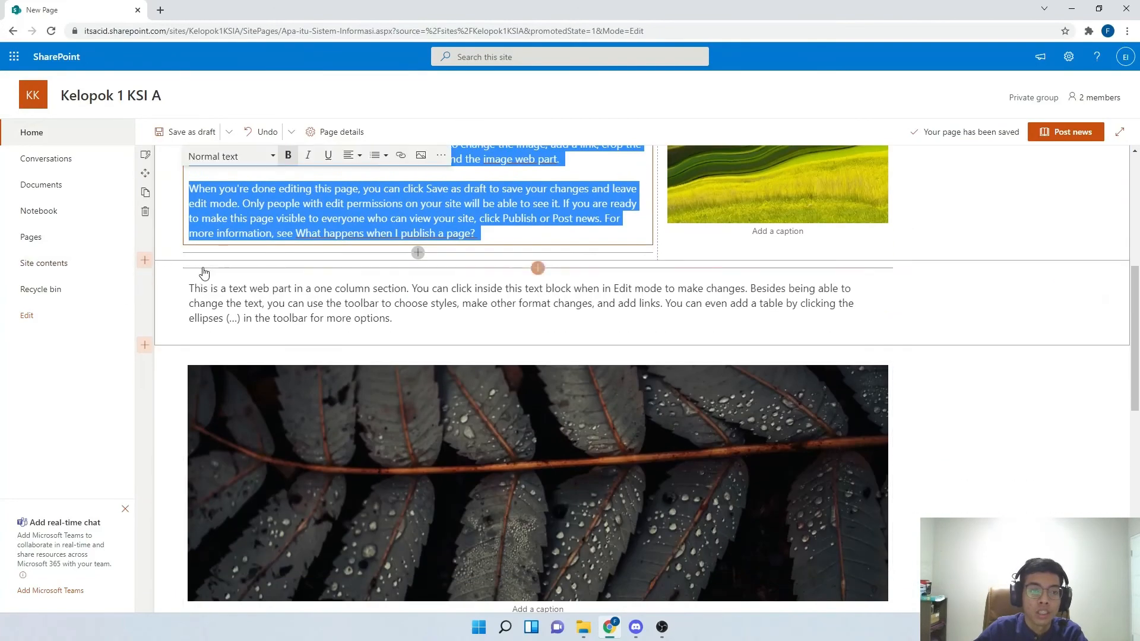
click(433, 318)
scroll(433, 317, down, 10)
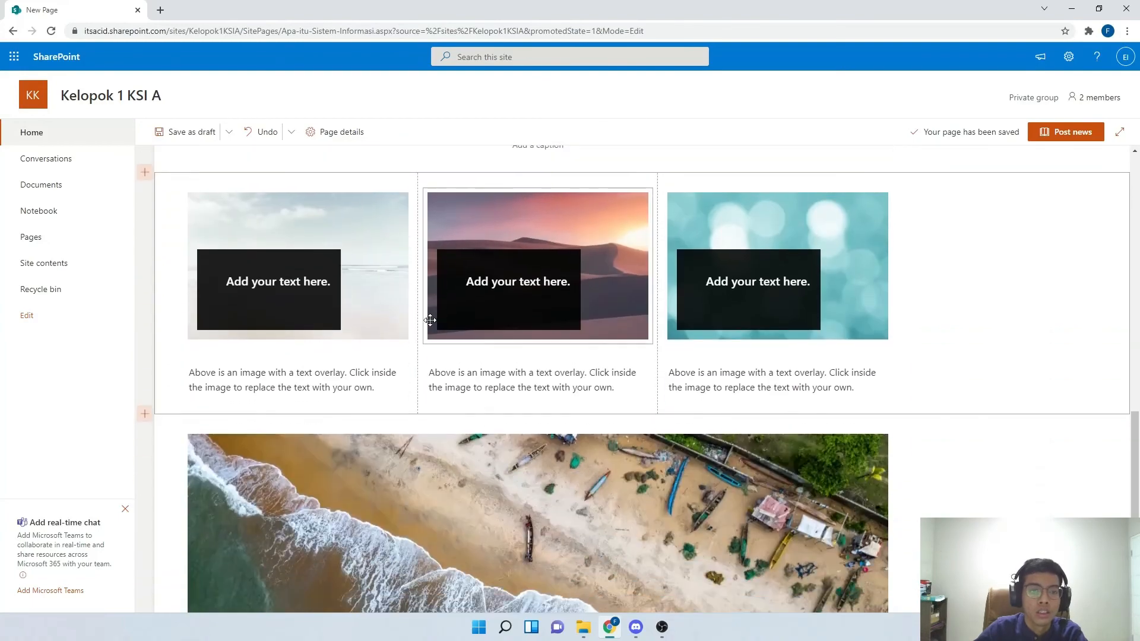
scroll(260, 254, down, 3)
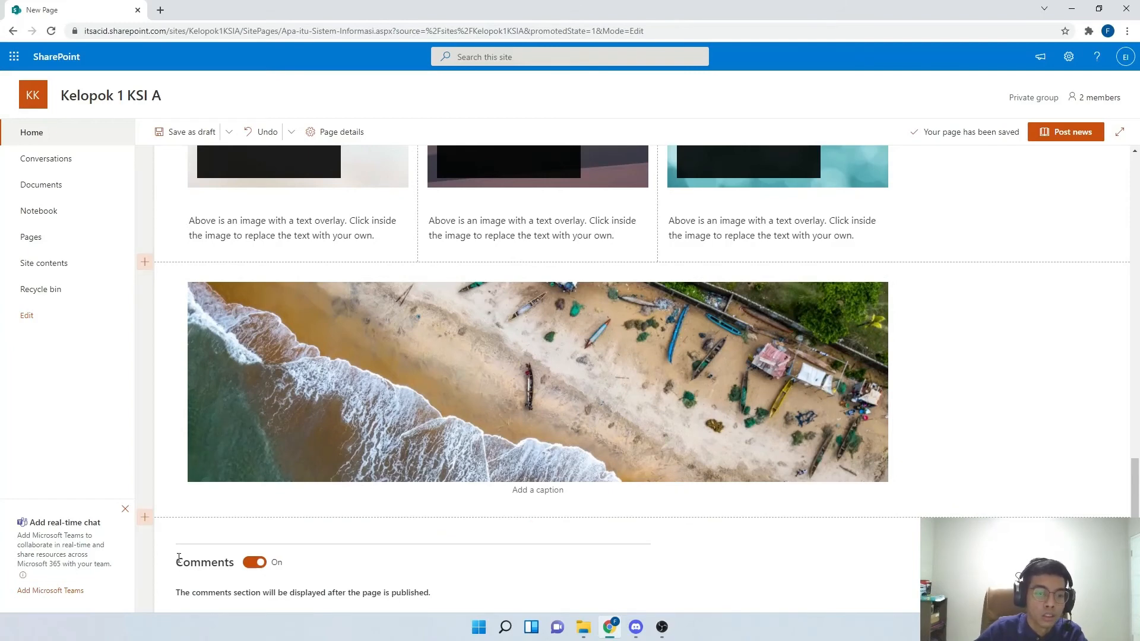
drag(176, 564, 235, 570)
click(236, 571)
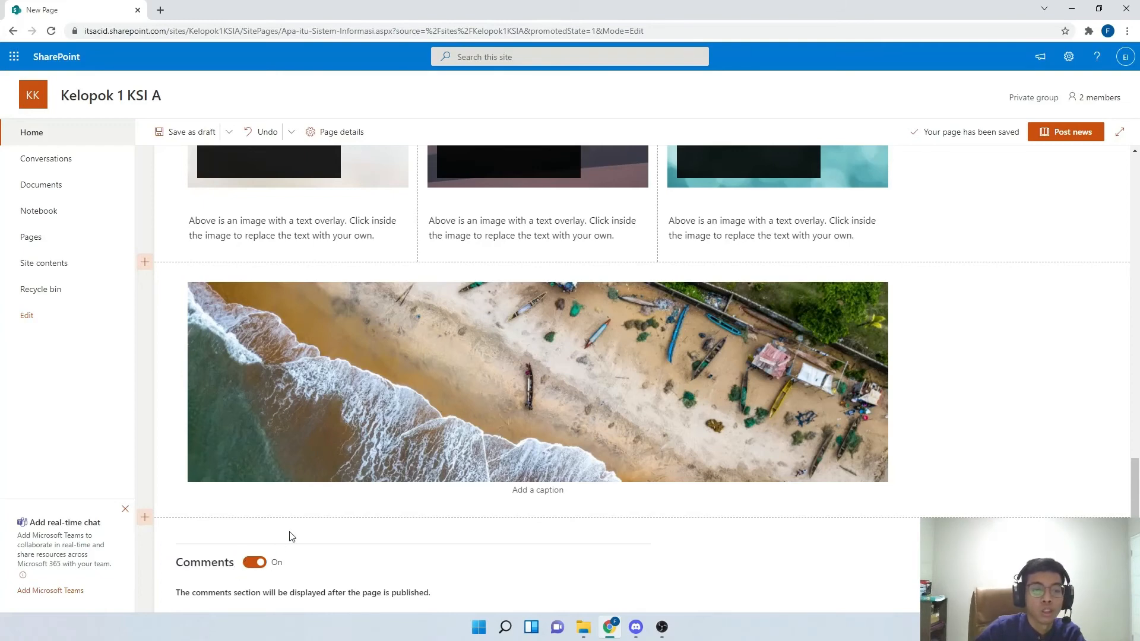
click(259, 564)
click(259, 564)
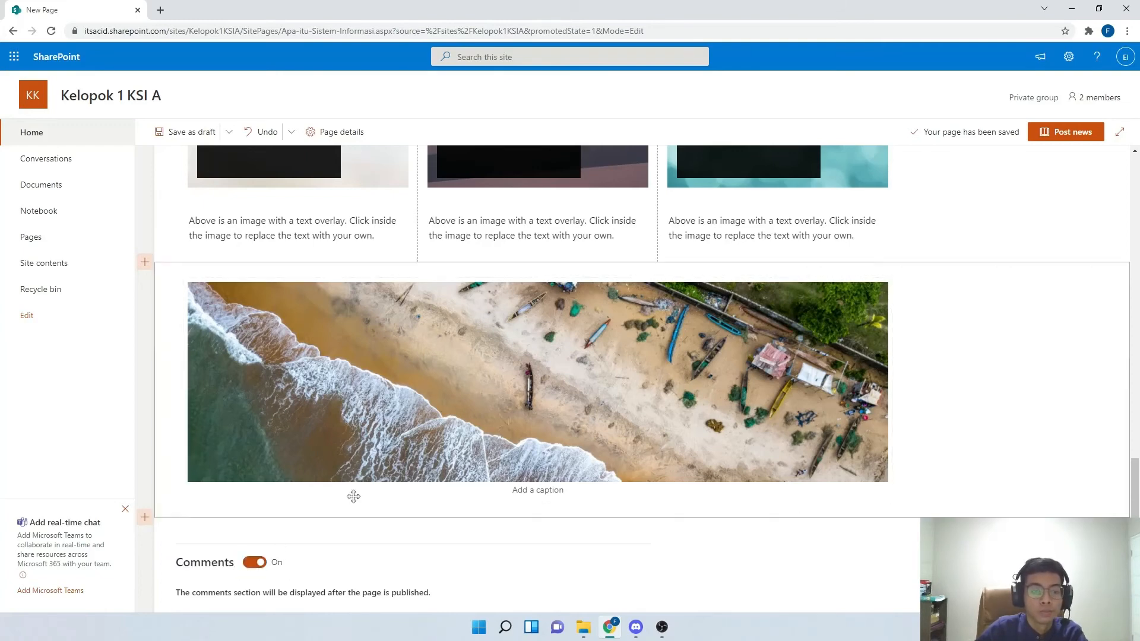
- Browse the web parts available above the one-column text block, from frequently used to third-party connectors, and close the list without adding any
scroll(353, 497, up, 12)
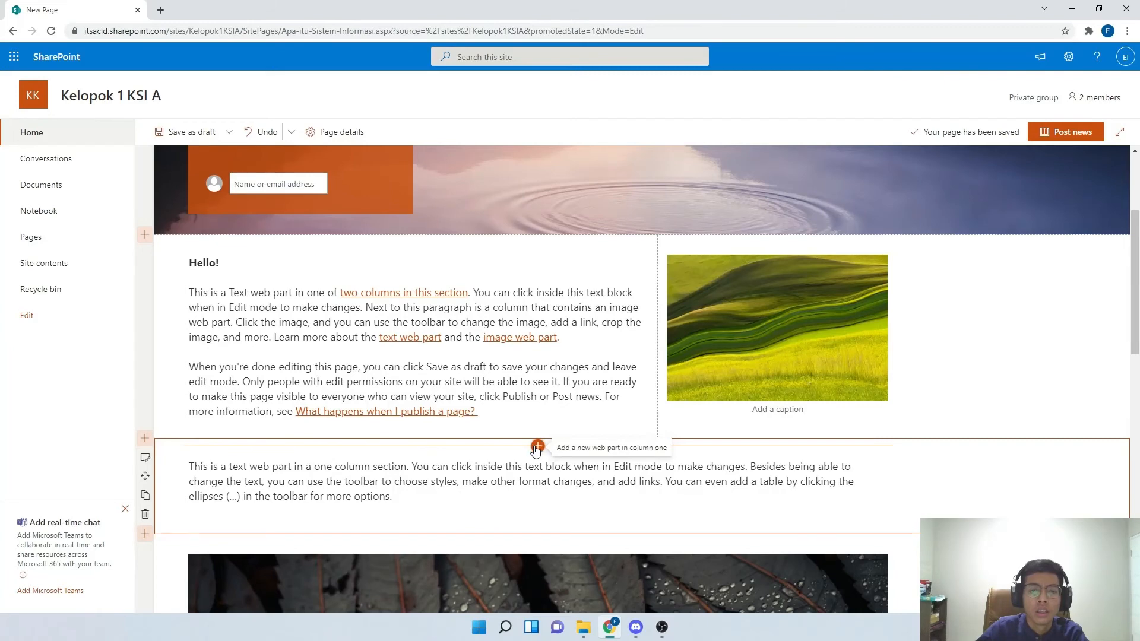
click(538, 448)
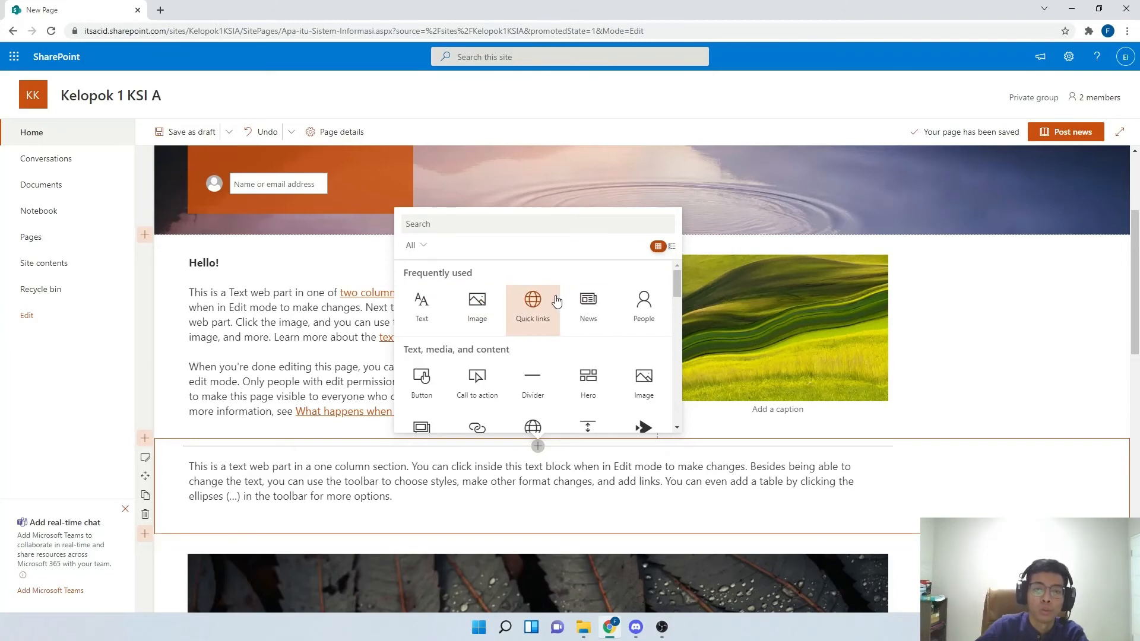
scroll(558, 304, down, 2)
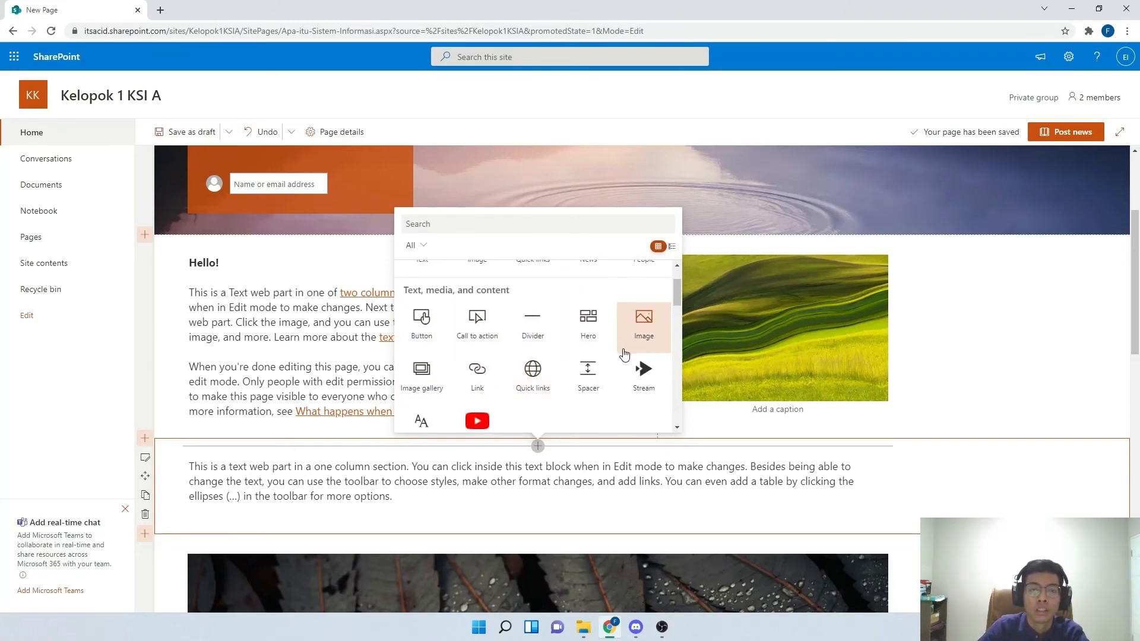
scroll(627, 355, down, 1)
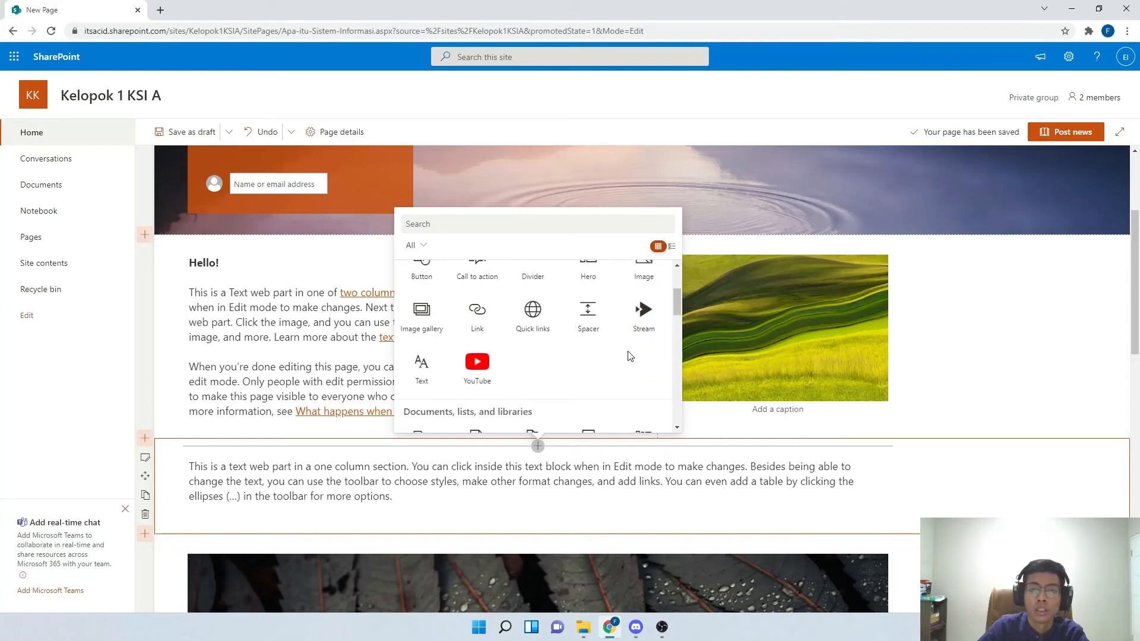
scroll(630, 356, down, 1)
scroll(631, 357, down, 1)
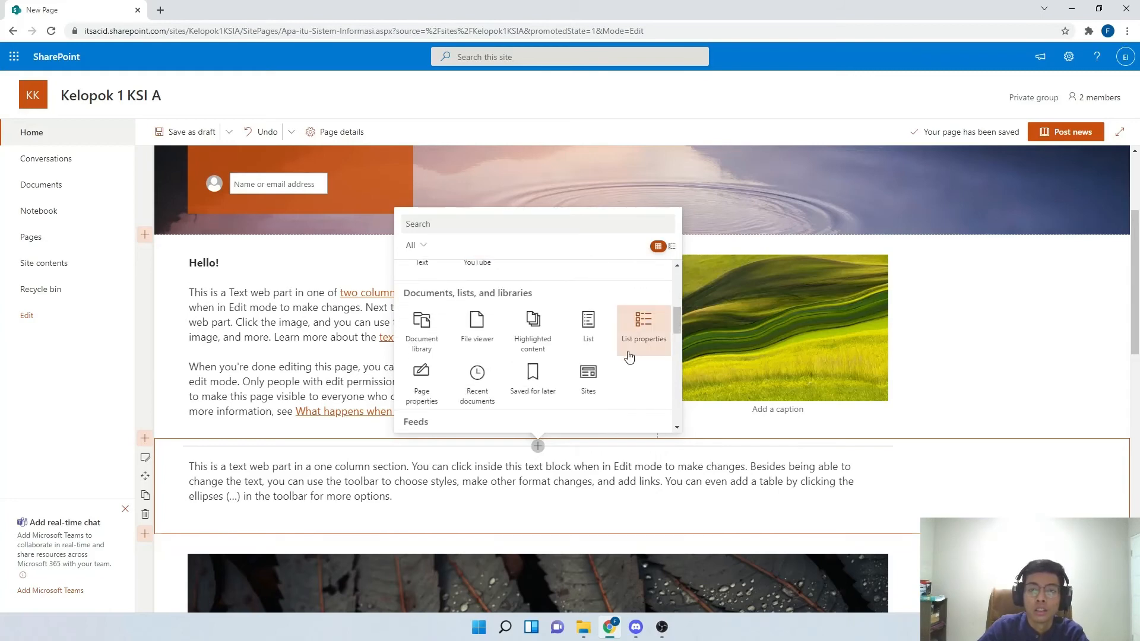
scroll(629, 352, down, 1)
scroll(603, 353, down, 1)
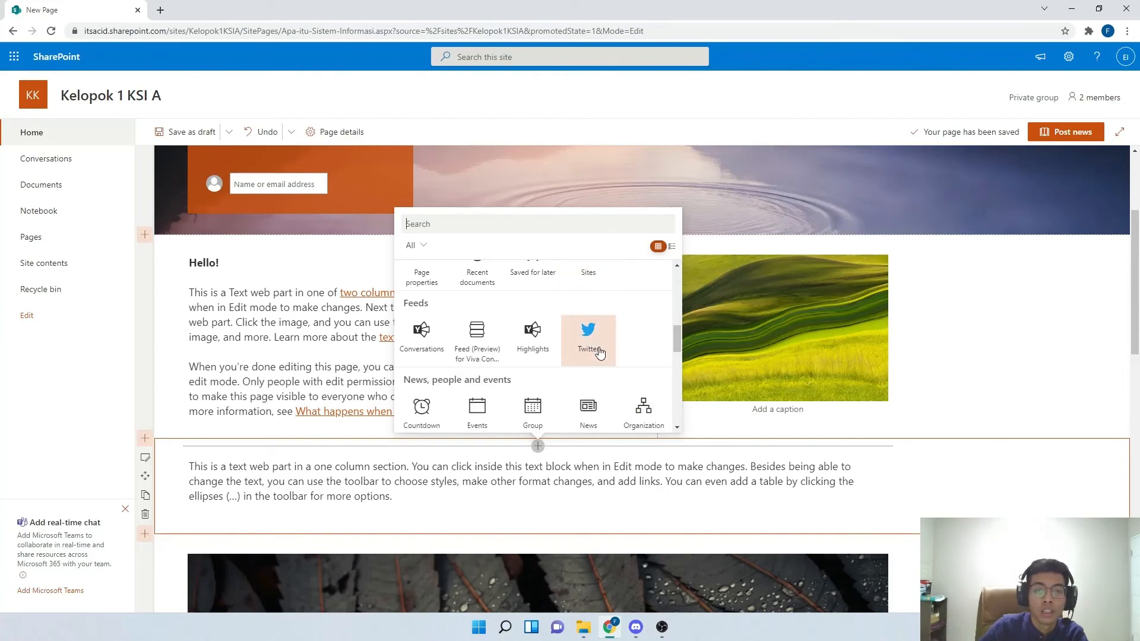
scroll(561, 357, down, 1)
scroll(561, 358, down, 1)
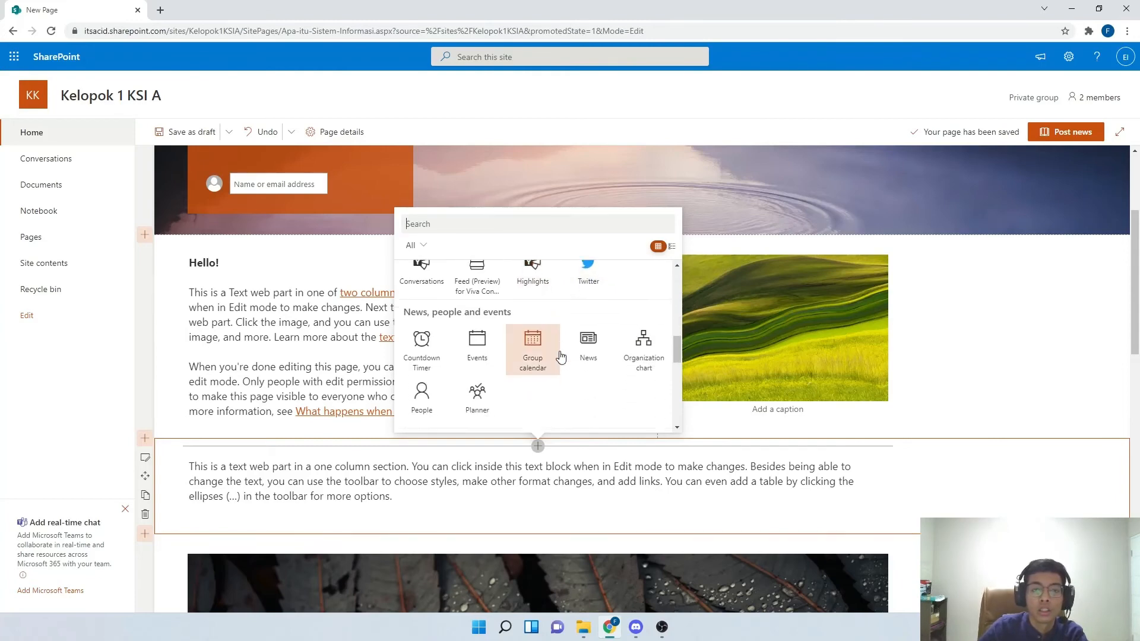
scroll(475, 303, down, 2)
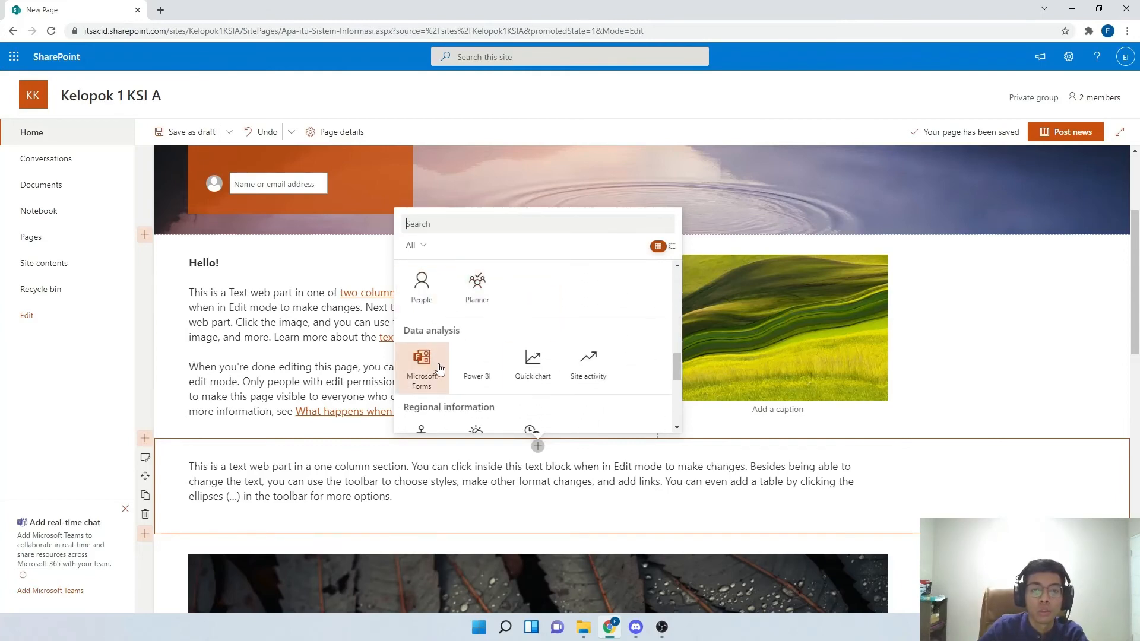
scroll(466, 396, down, 5)
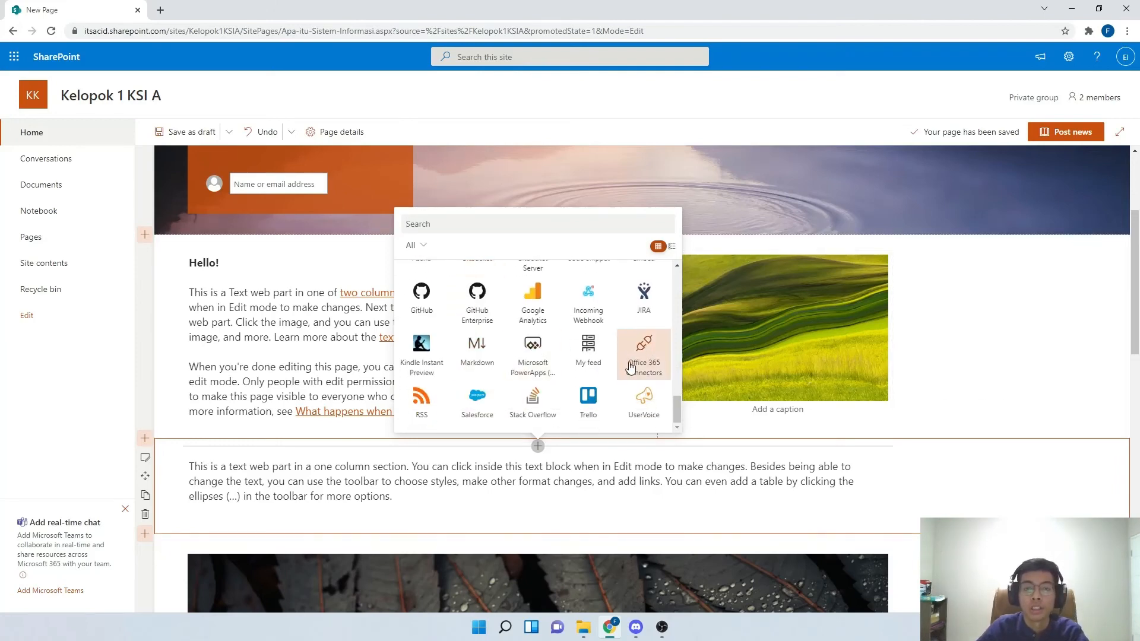
click(1018, 351)
- Publish the news post to the site and view the posted page from its end back to its title
scroll(1019, 345, down, 14)
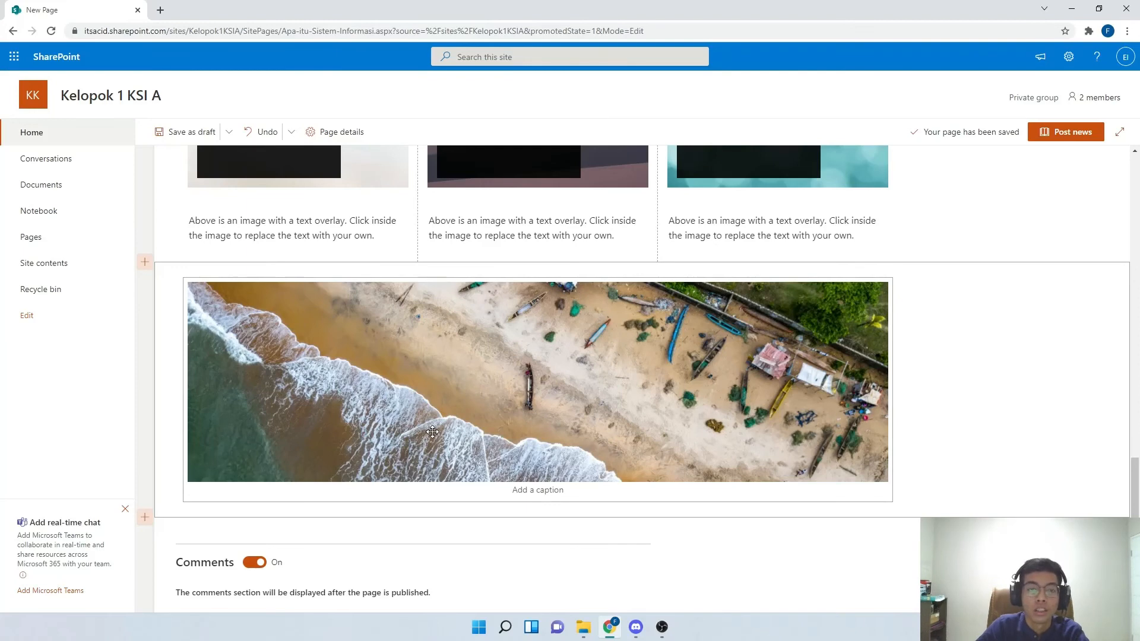
click(1053, 133)
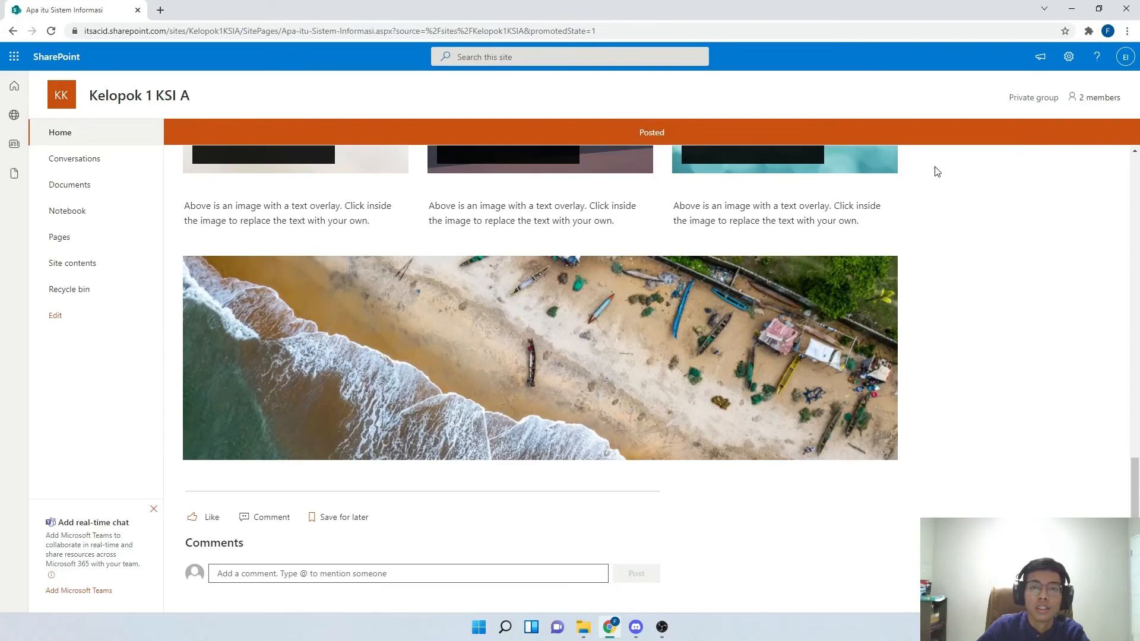
scroll(420, 166, up, 10)
scroll(402, 169, up, 5)
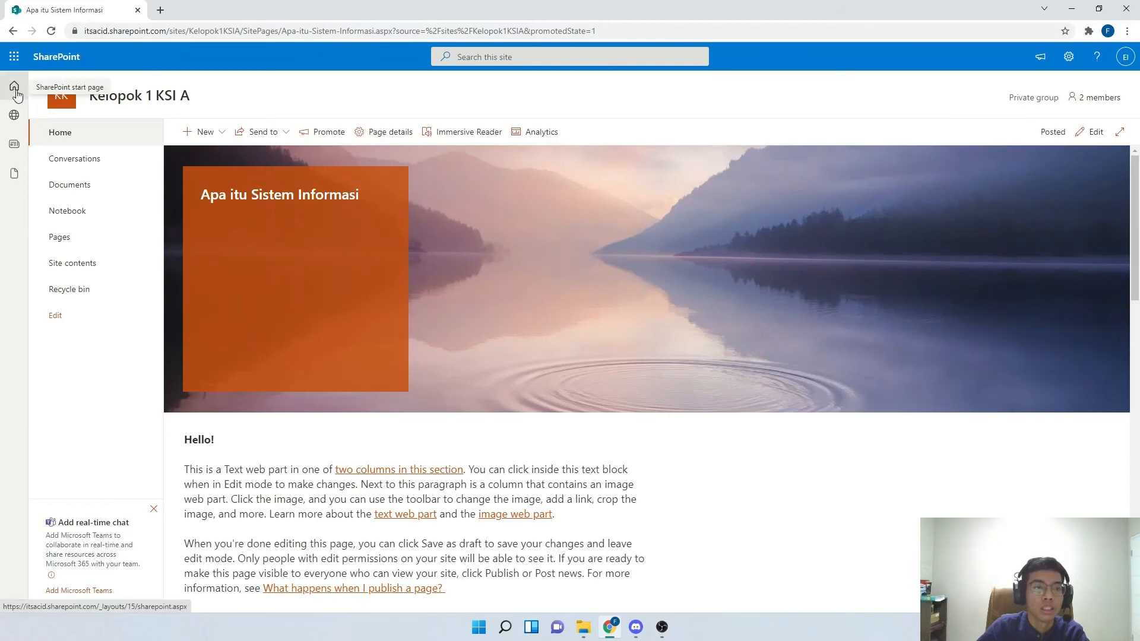
- Go to the SharePoint start page, reopen the followed site "Kelopok 1 KSI A" and review its news and activity
click(14, 87)
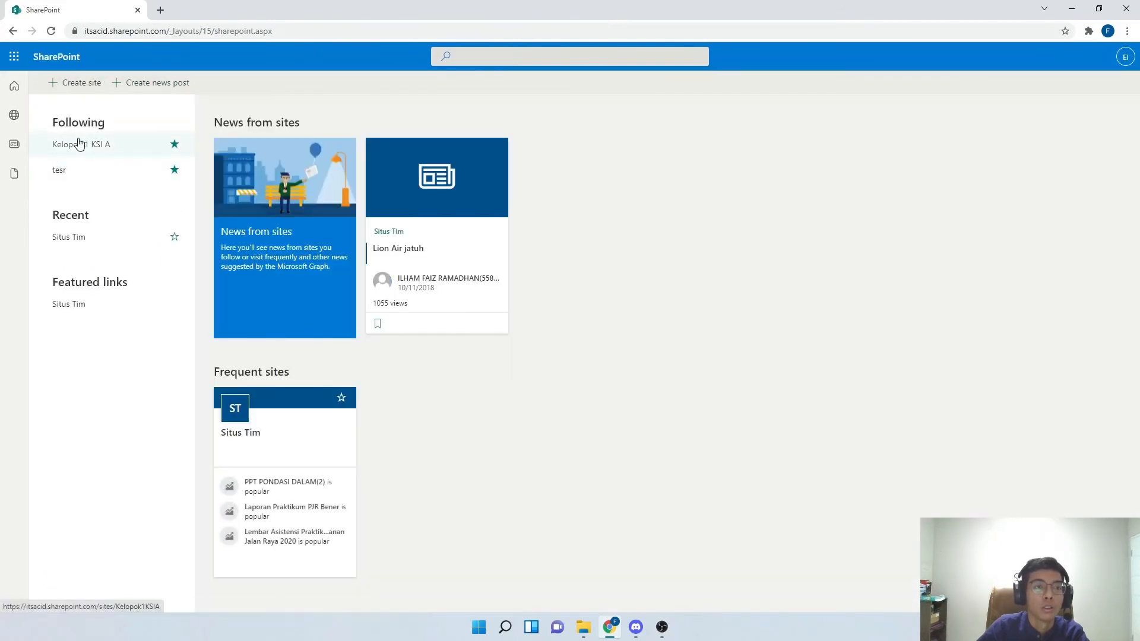
click(13, 118)
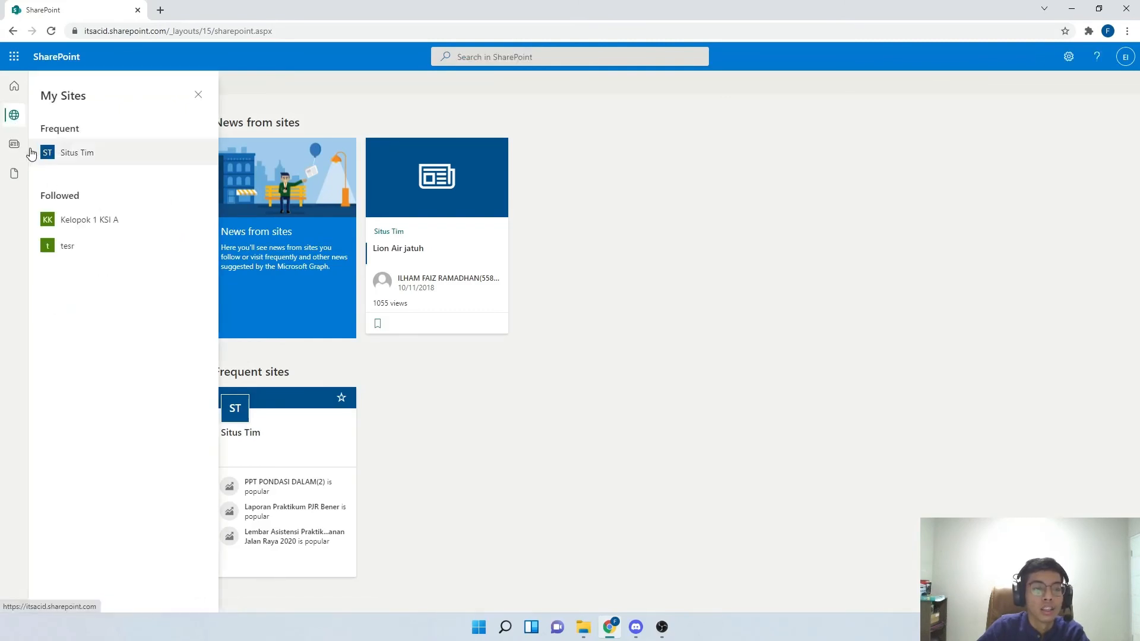
click(90, 221)
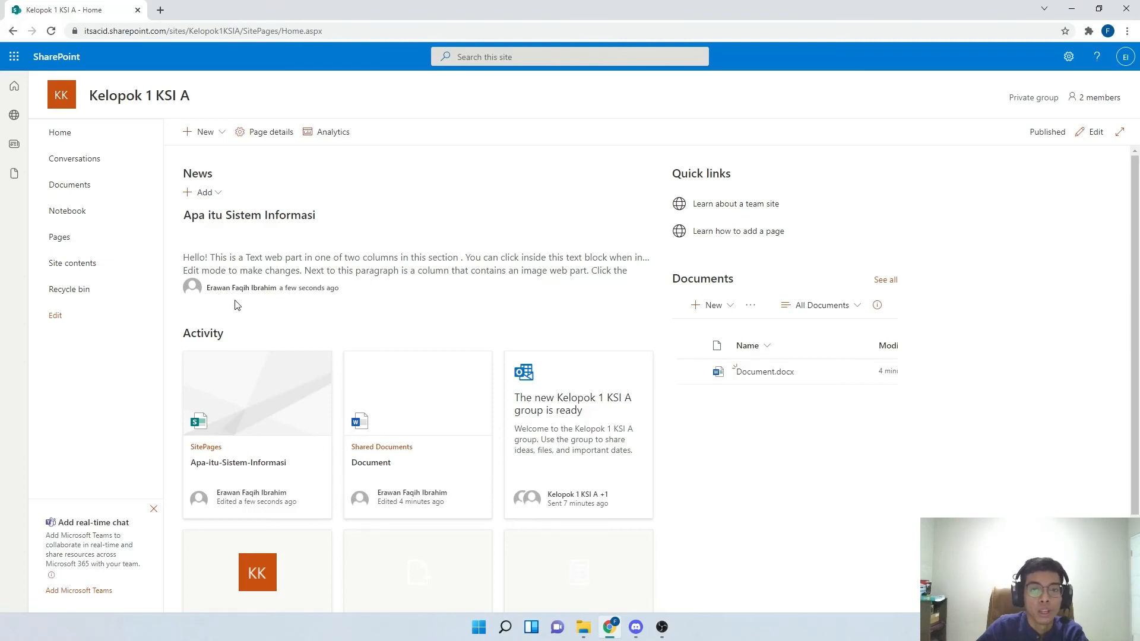
scroll(275, 284, down, 2)
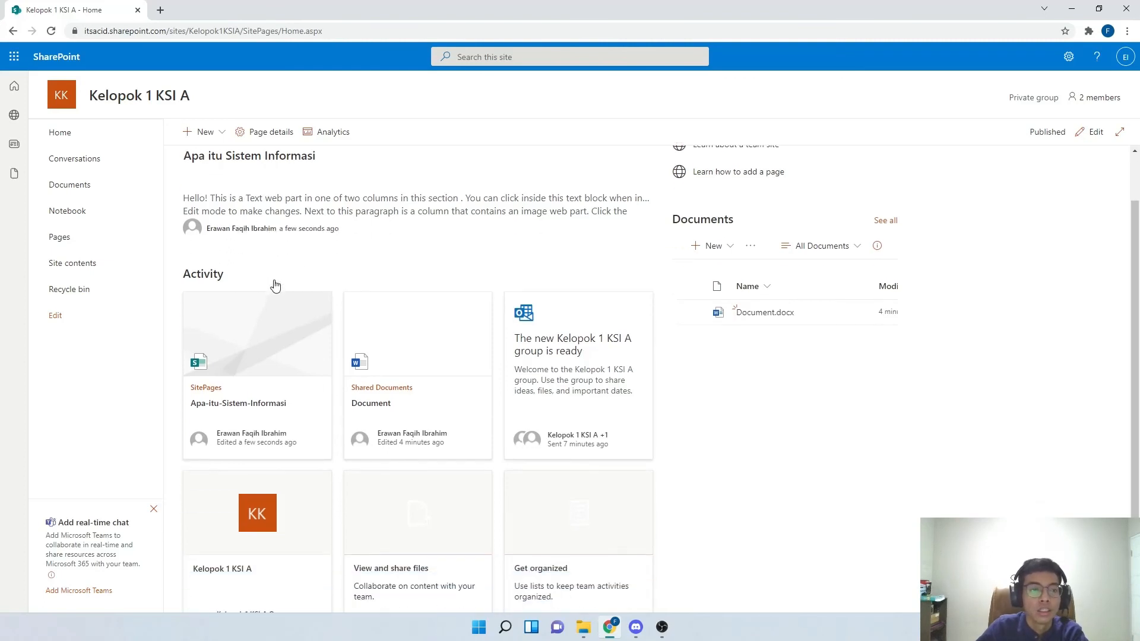
scroll(277, 279, up, 2)
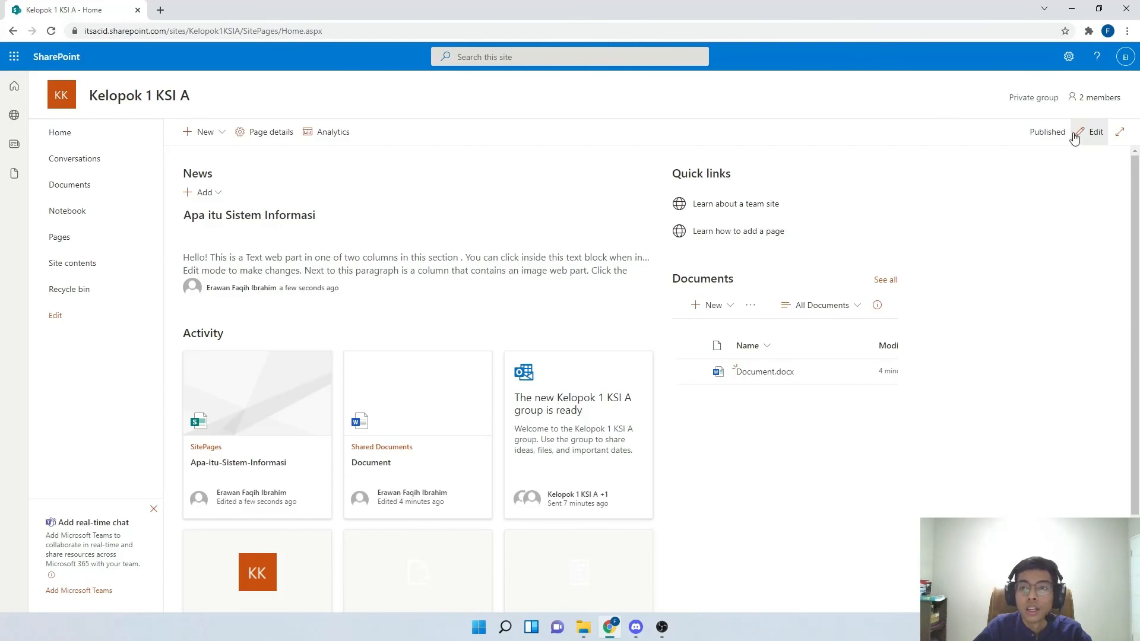
- Open the site's home page for editing and examine its News, Quick links, Documents, Activity and Comments sections without changing them
click(1093, 133)
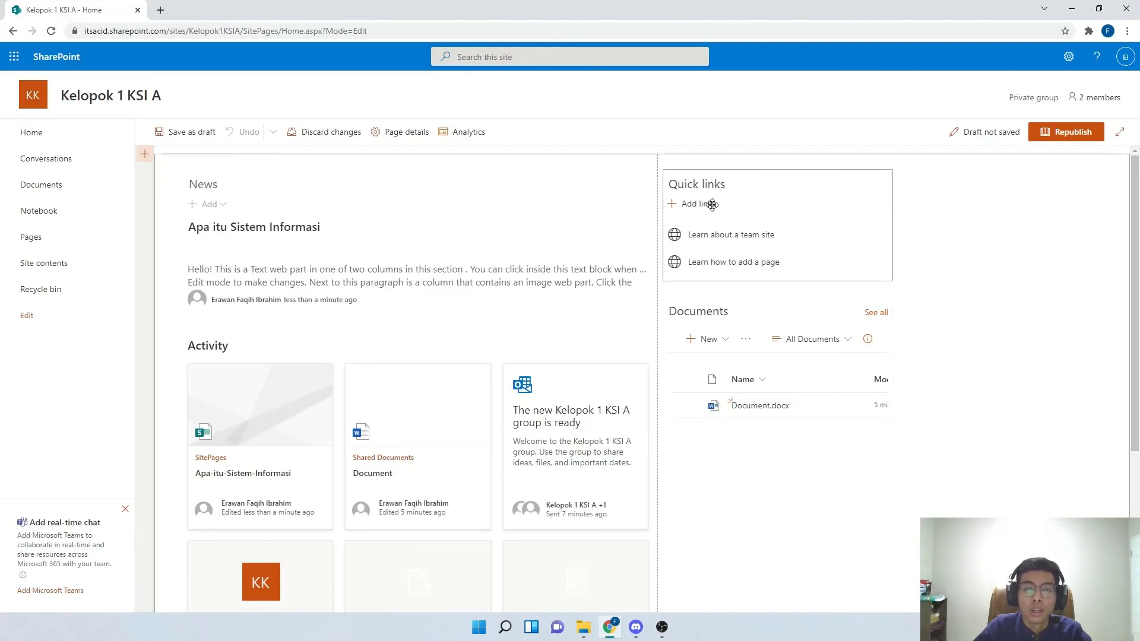
click(677, 208)
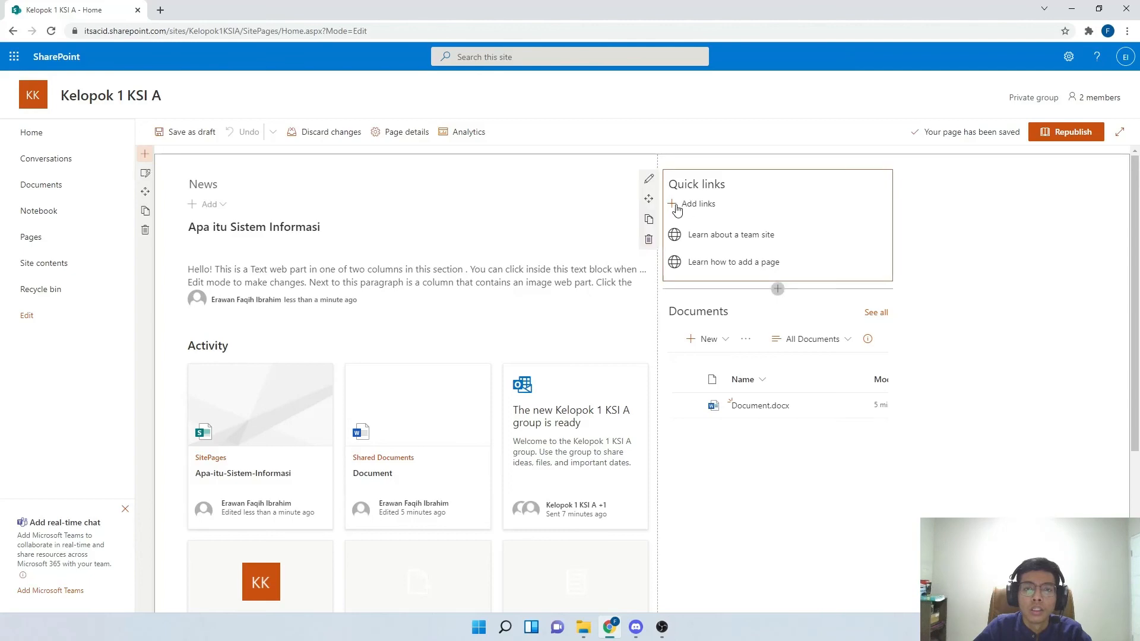
click(958, 280)
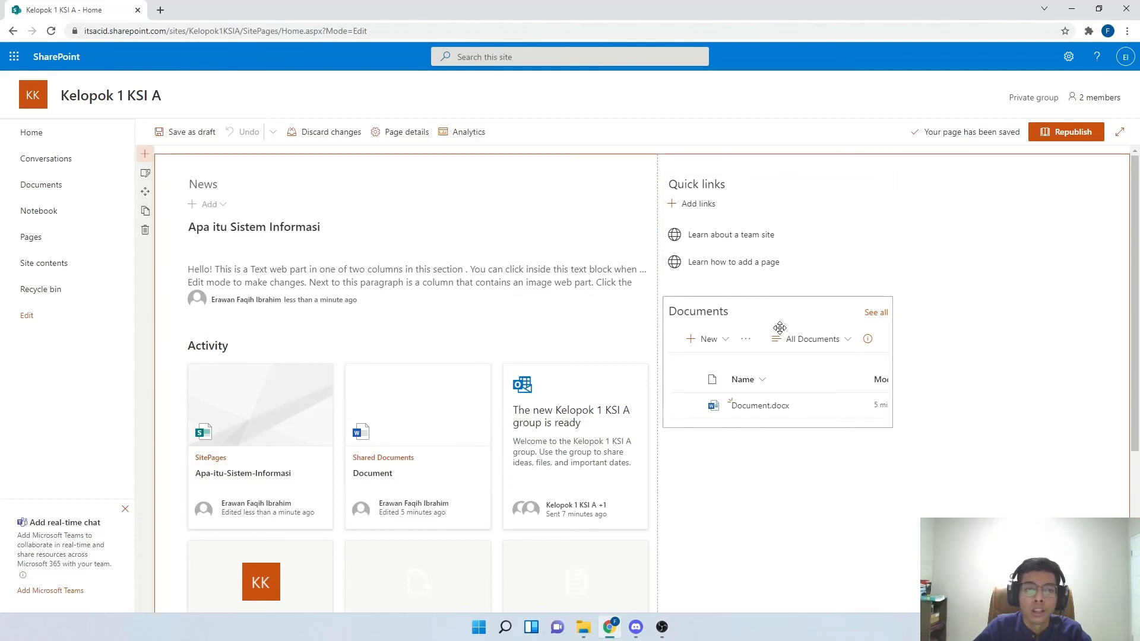
scroll(782, 345, down, 2)
scroll(596, 319, down, 1)
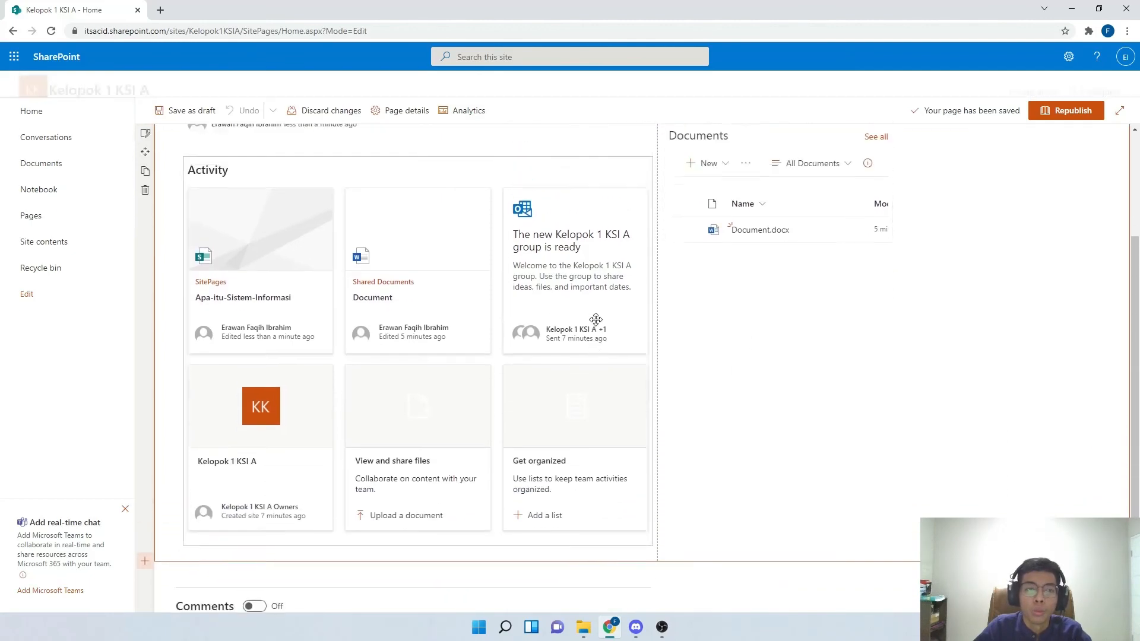
scroll(582, 315, up, 3)
scroll(564, 314, down, 4)
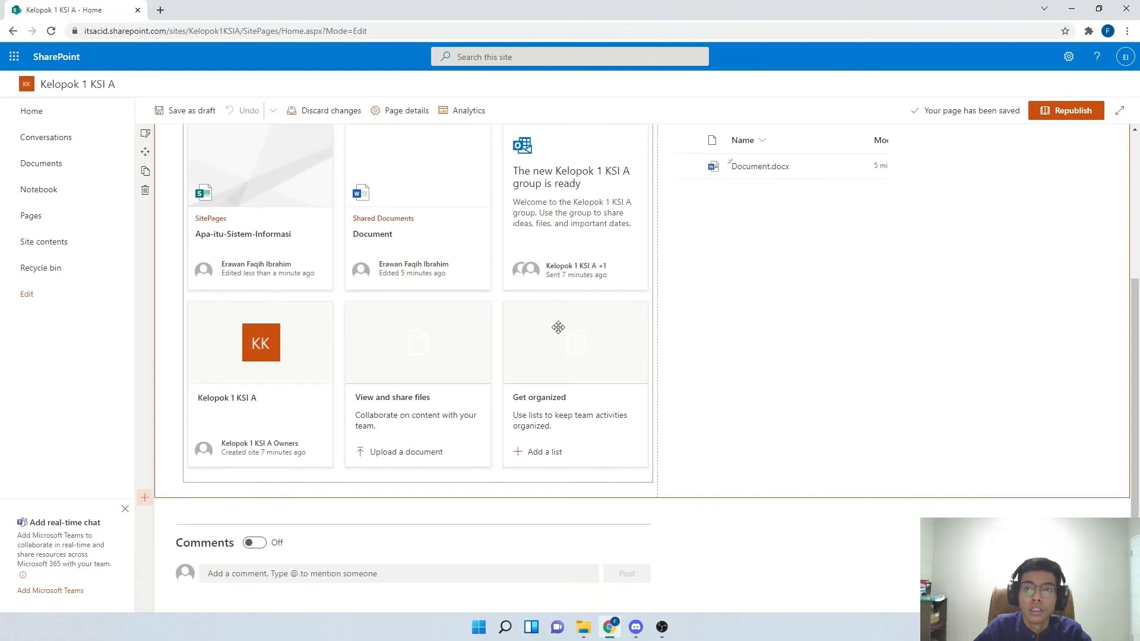
scroll(559, 327, up, 4)
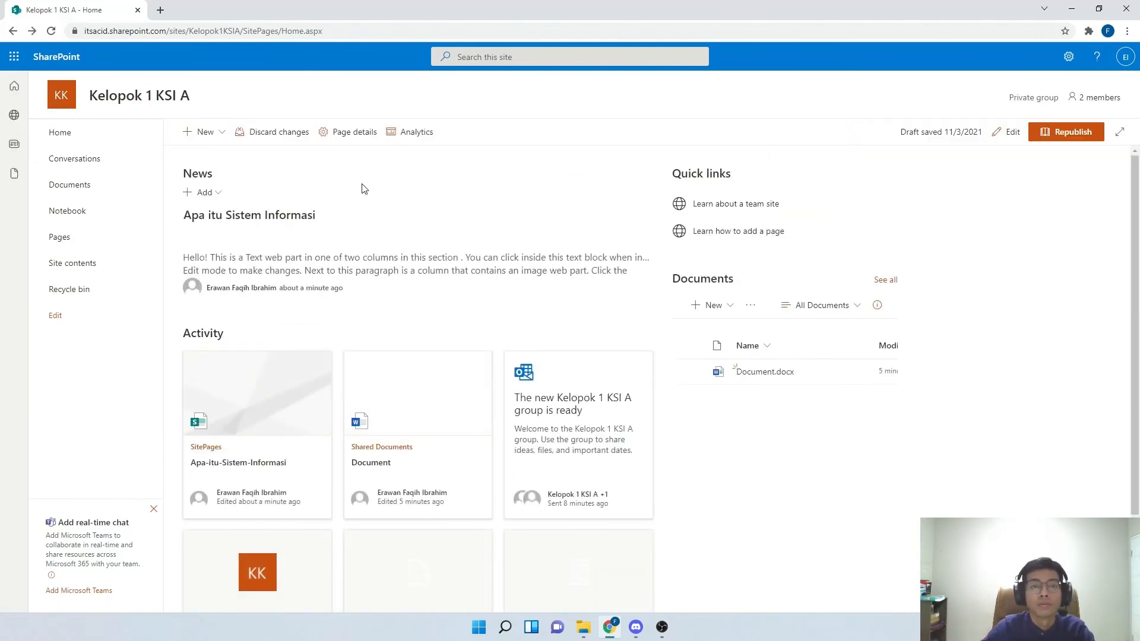
- Review the home page's analytics on viewers, views, average time spent and traffic by time, close them and minimize the browser window
click(402, 144)
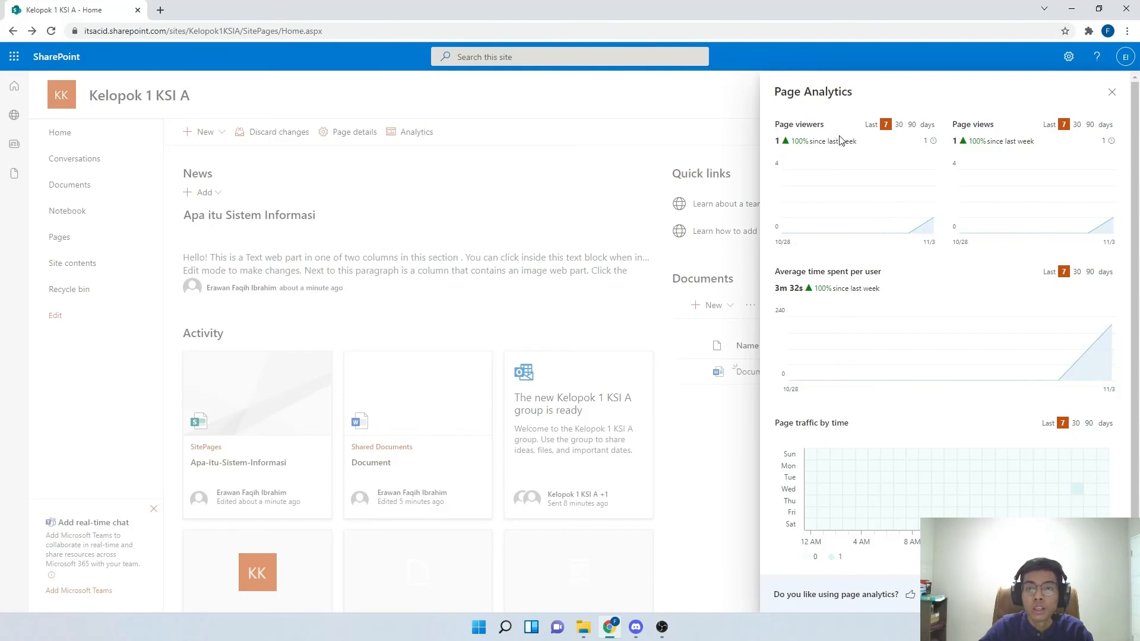
mouse_move(924, 212)
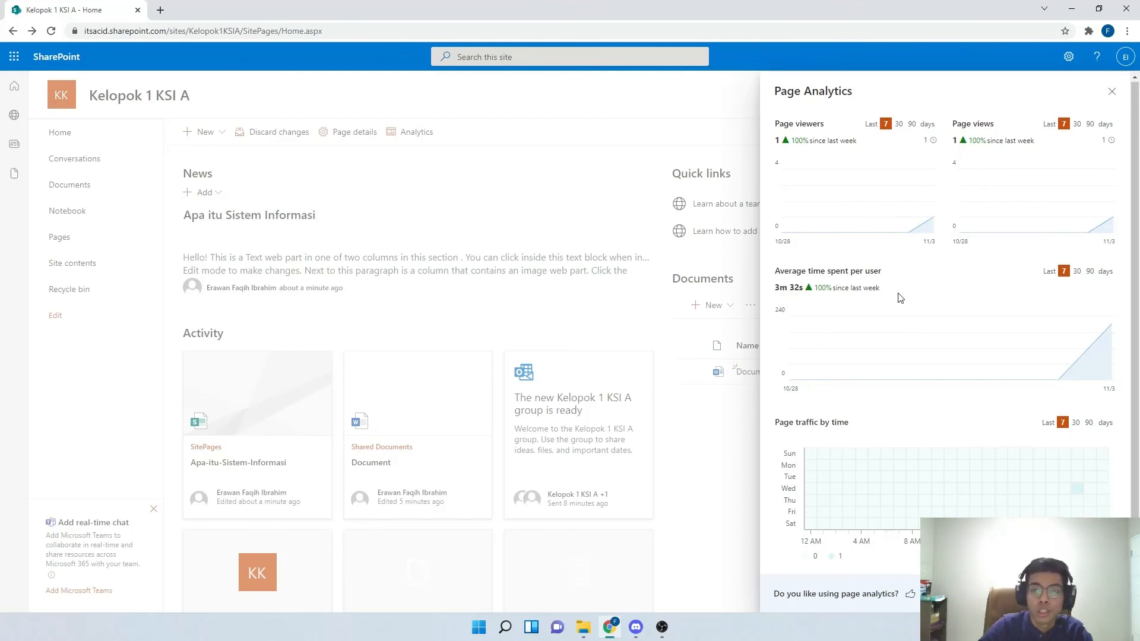
click(1112, 92)
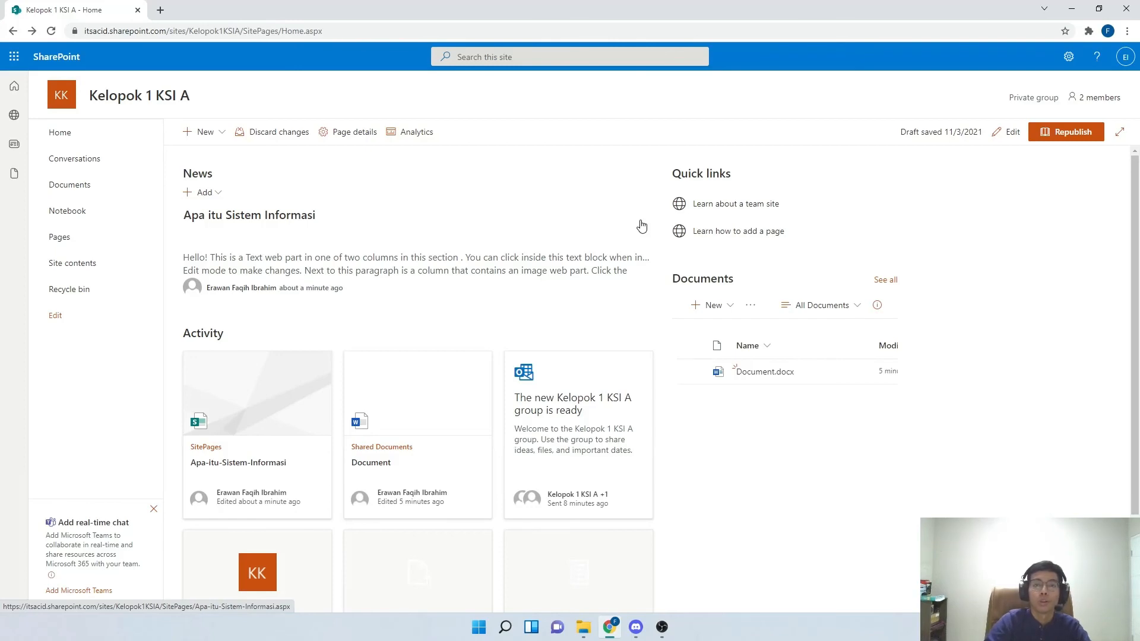
click(1072, 10)
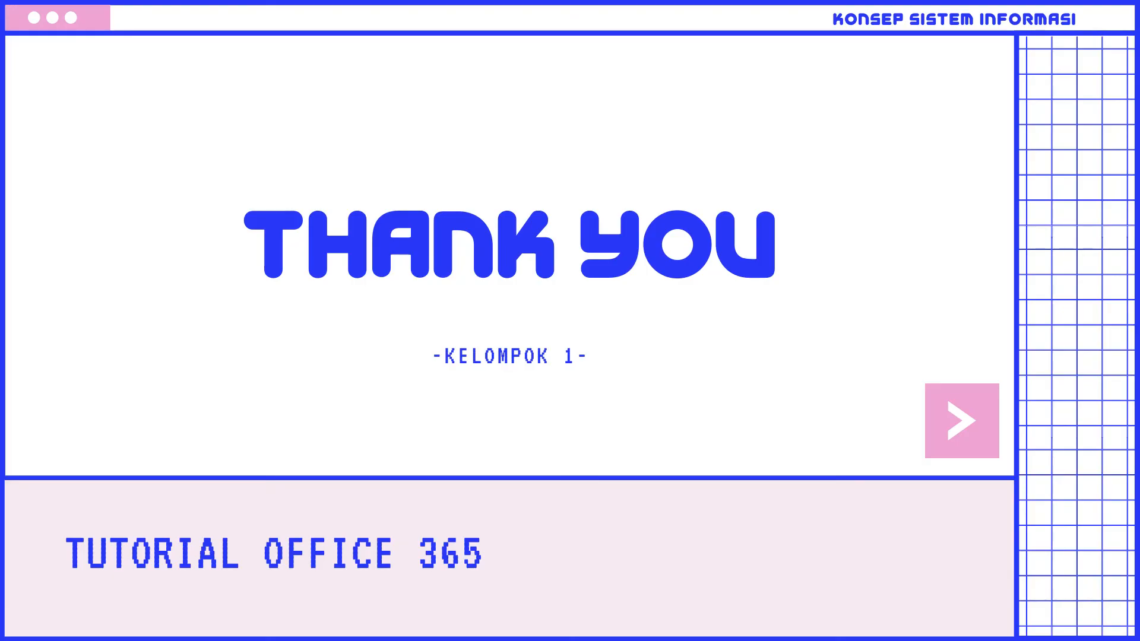